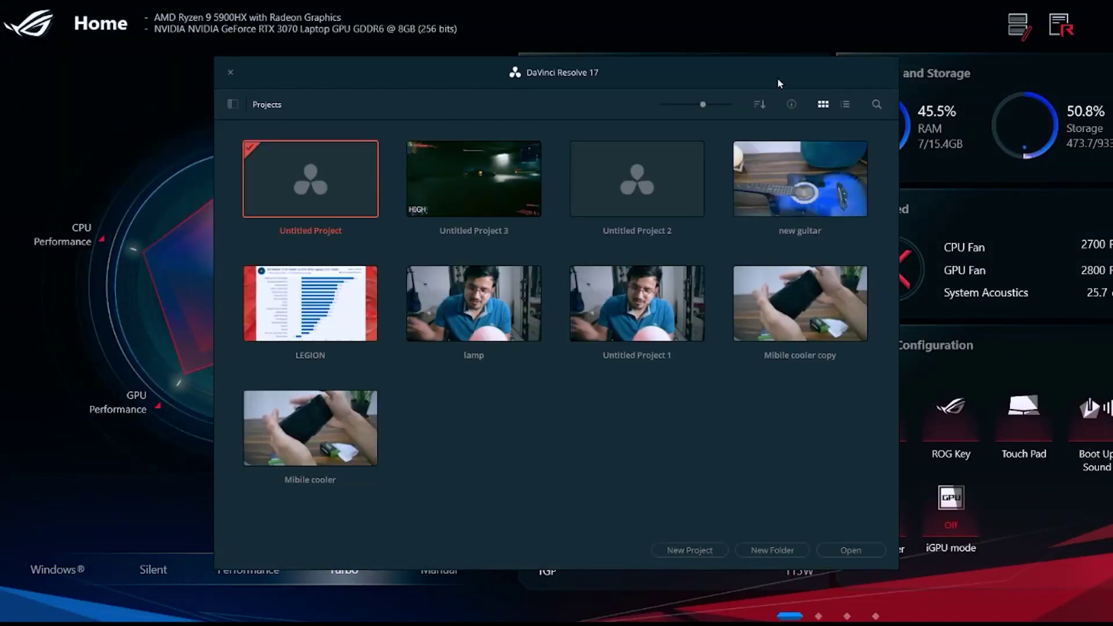
- Move the Resolve Project Manager window into position over Armoury Crate
left_click_drag(778, 82, 755, 48)
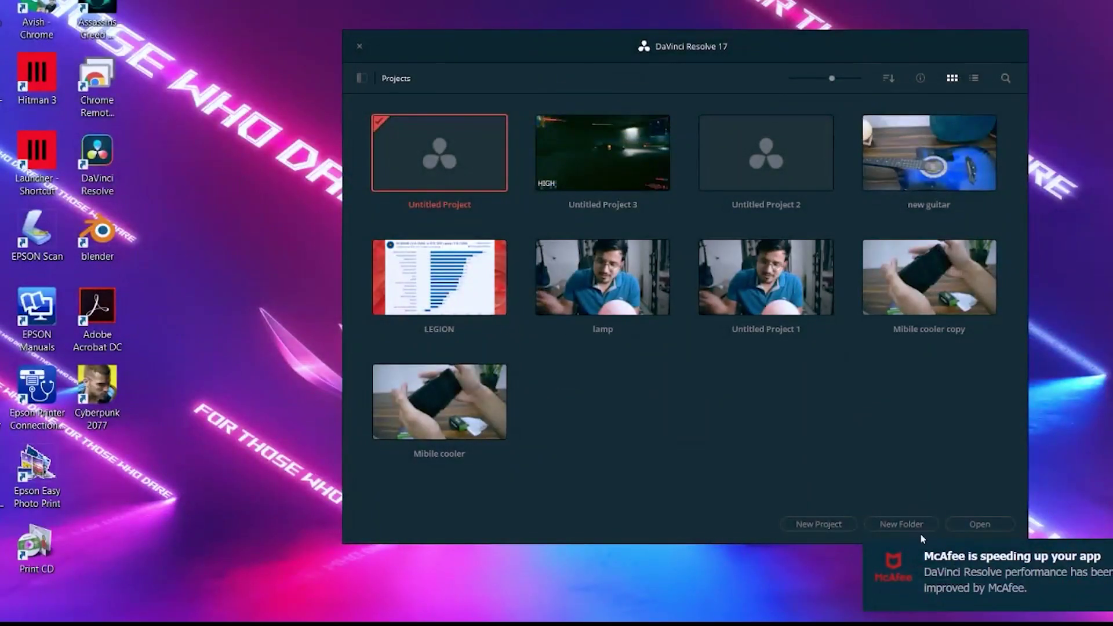
- Create a new project with the default name Untitled Project 4
left_click(845, 526)
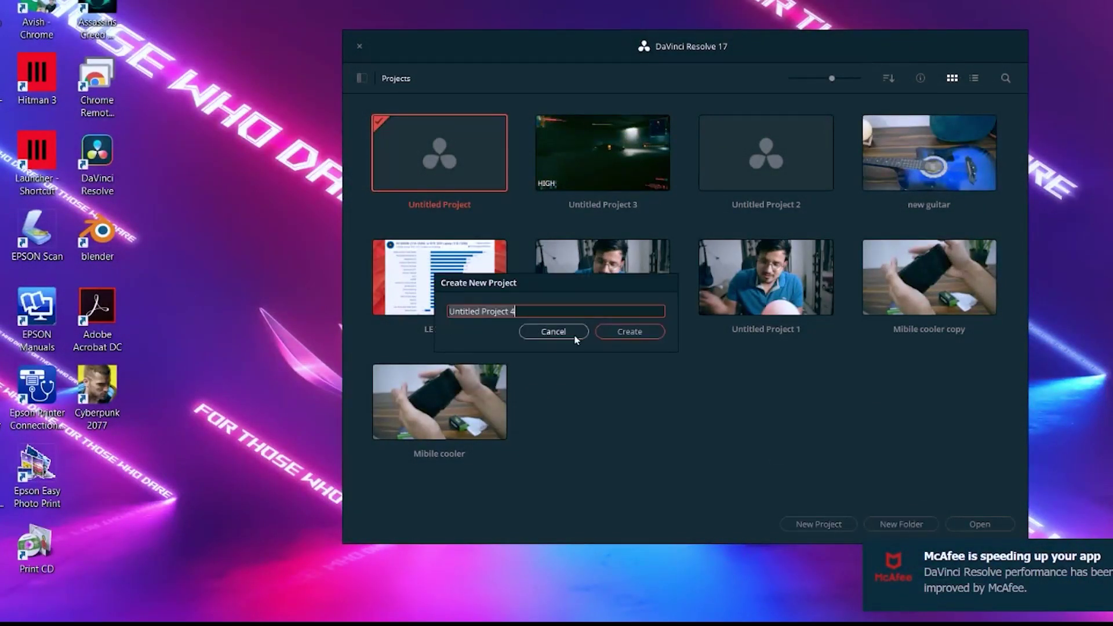
left_click(613, 335)
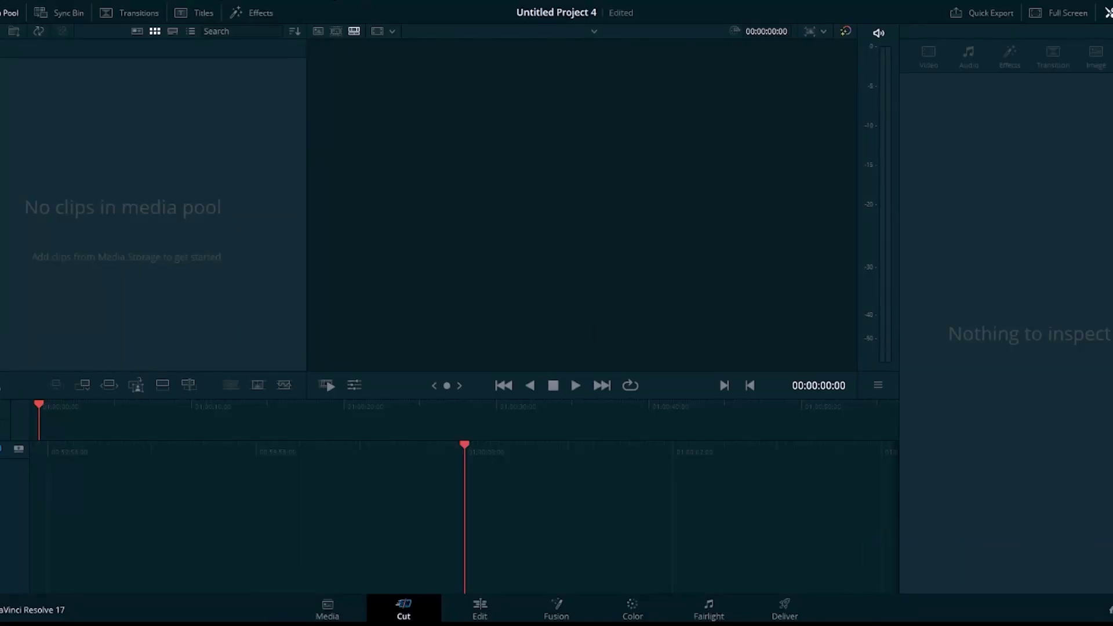
- Open the Downloads folder in File Explorer and select the CYBERPUNK1 video
key("super+e")
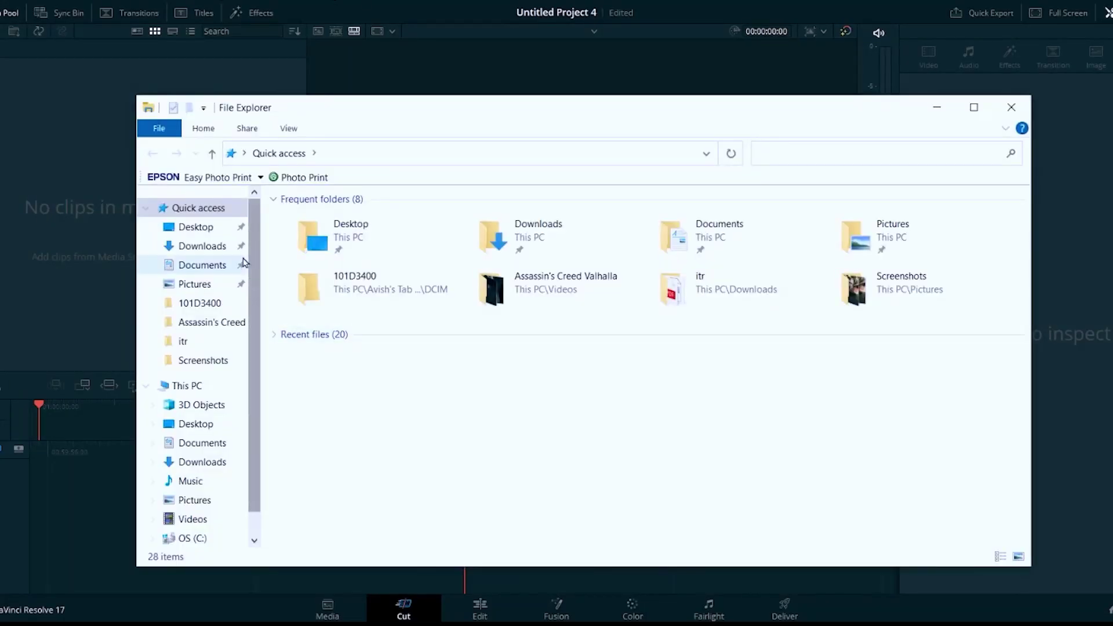
left_click(223, 247)
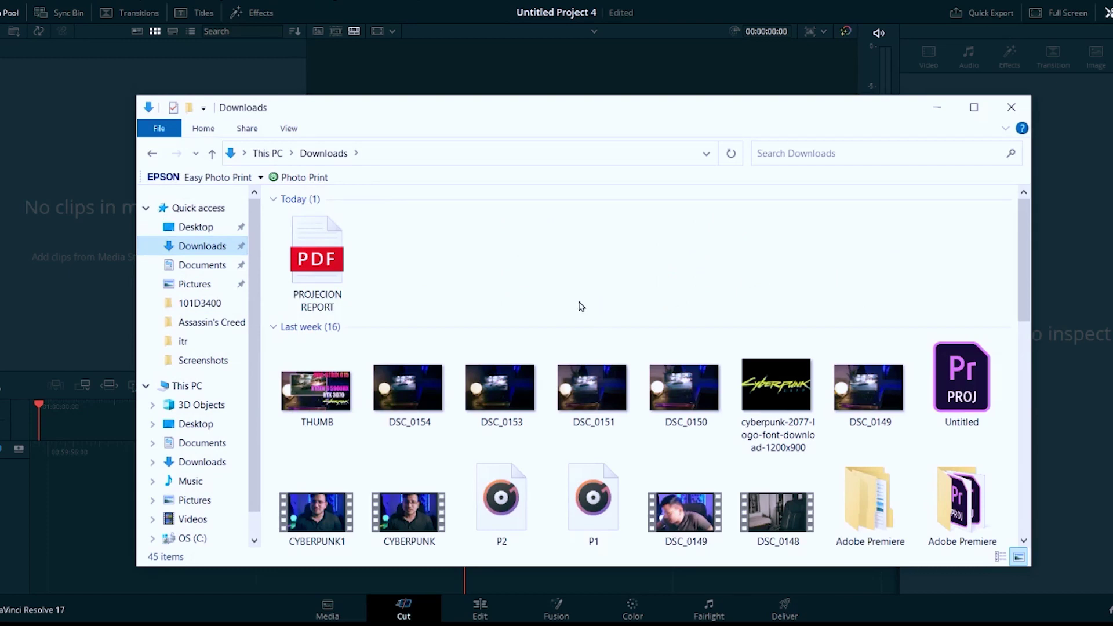
scroll(581, 306, "down", 3)
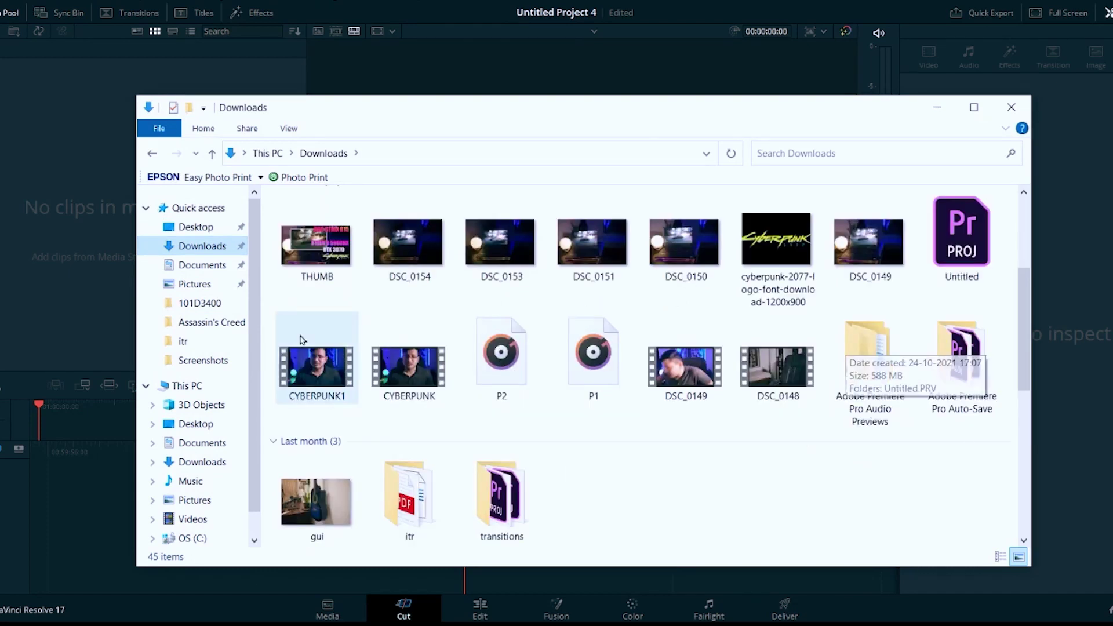
left_click(318, 409)
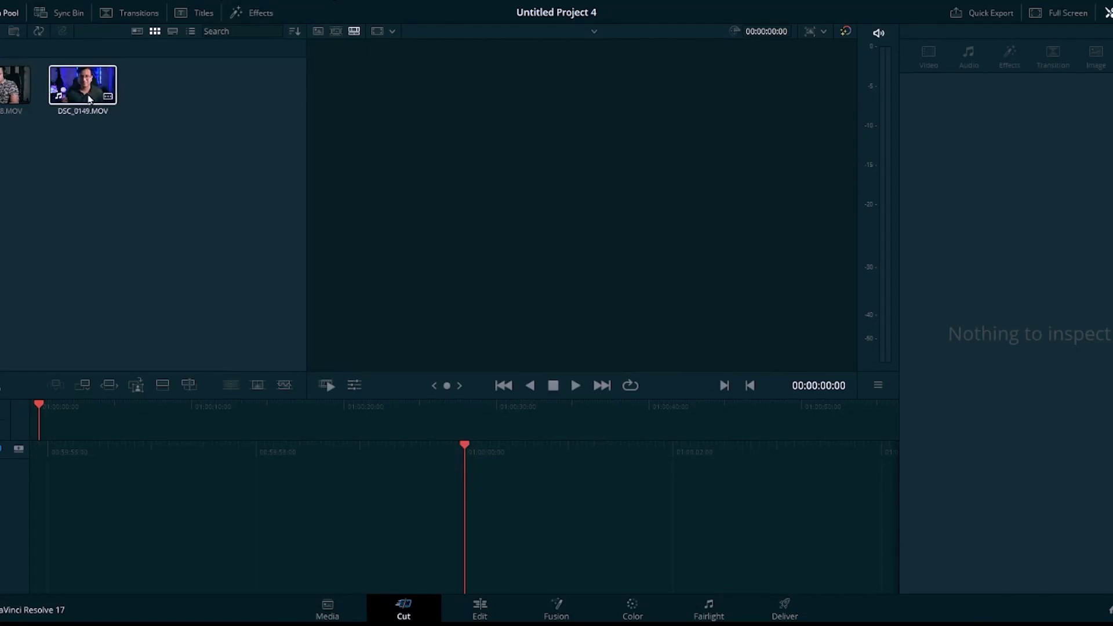
- Drag DSC_0149.MOV from the Media Pool into the empty timeline, creating Timeline 1
left_click_drag(108, 94, 210, 479)
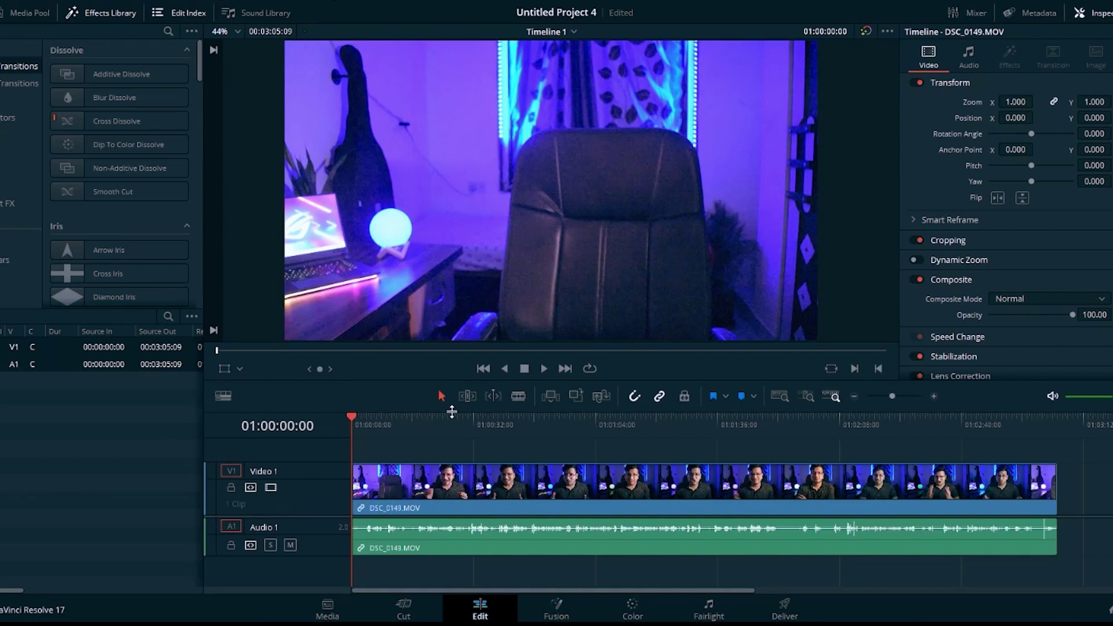
- Split off DSC_0149's unwanted intro and ripple-delete it
left_click_drag(400, 430, 385, 420)
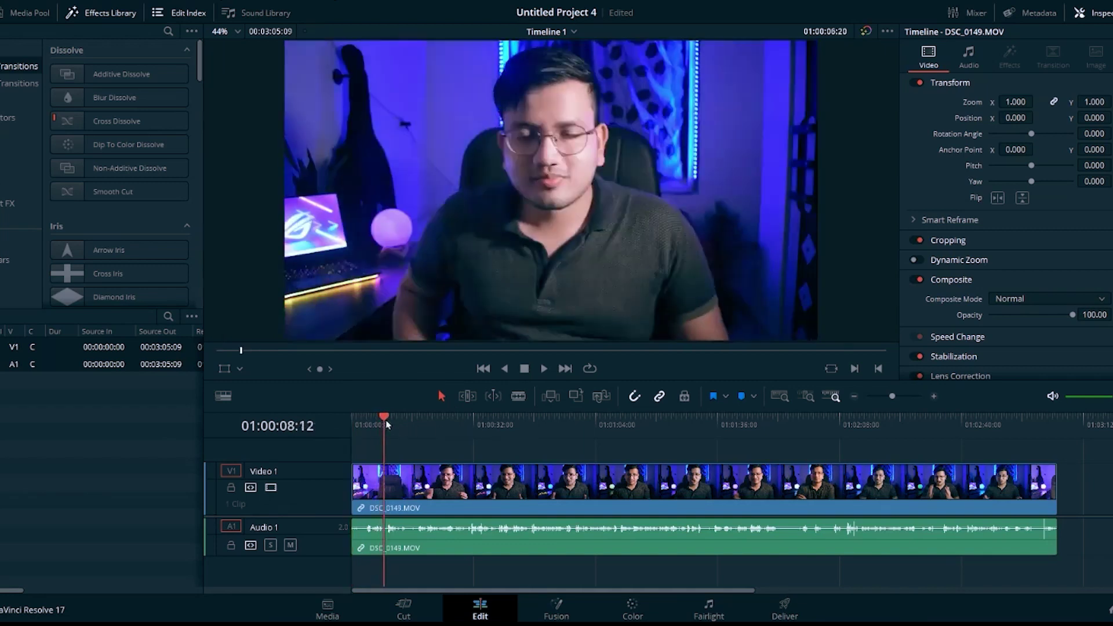
key("ctrl+comma")
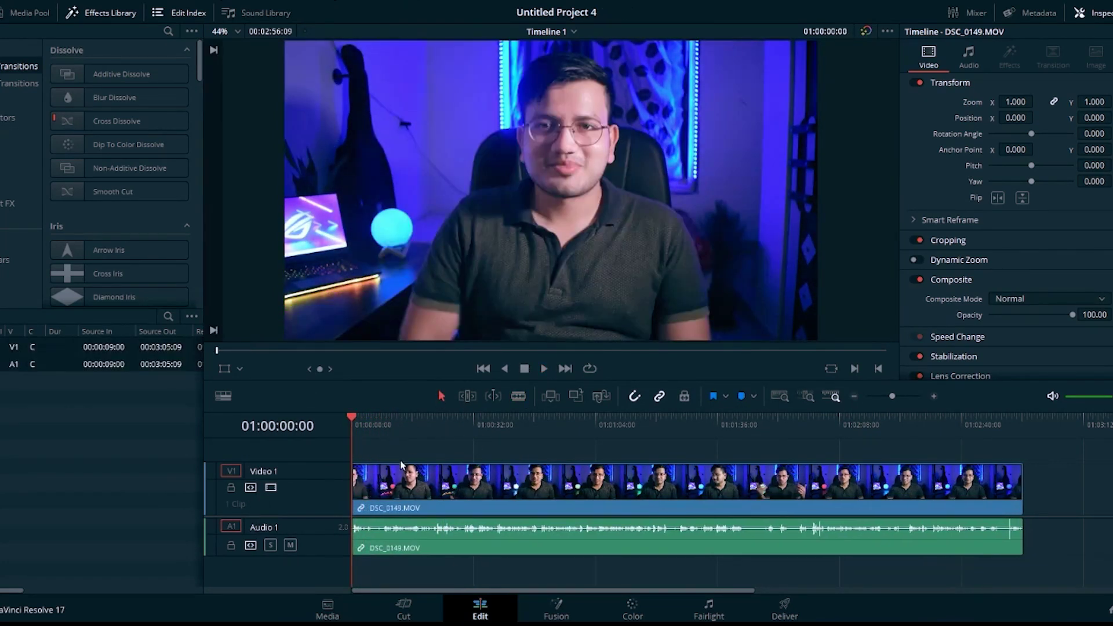
key("ctrl+equal")
key("space")
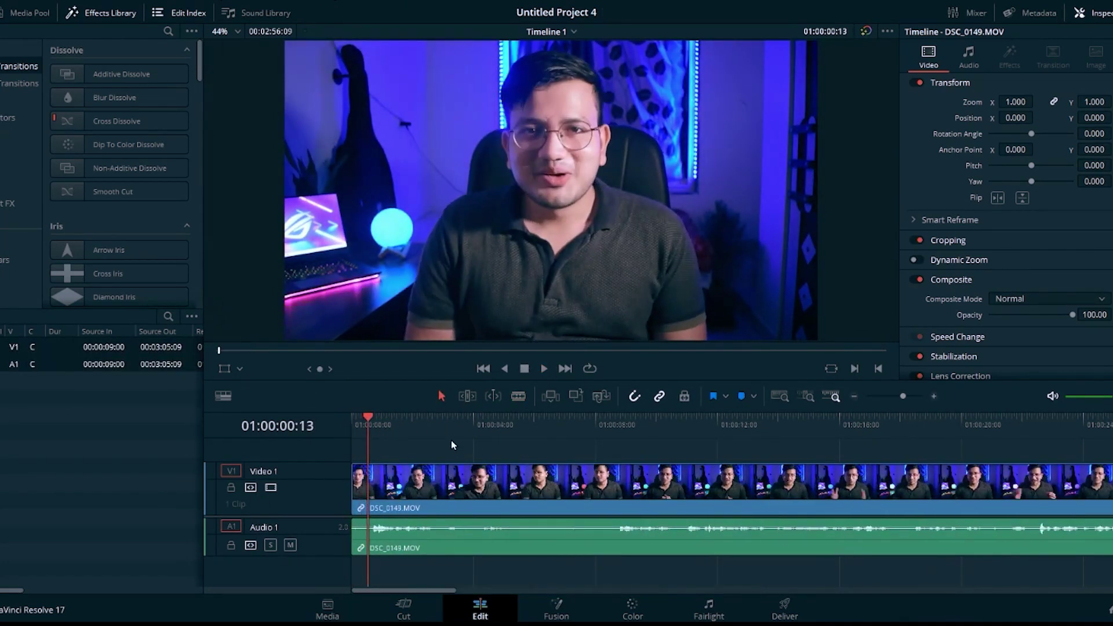
key("space")
key("ctrl+b")
left_click(366, 486)
key("Delete")
- Blade DSC_0149 at 01:00:08:03 and play back to check the cut
left_click_drag(371, 418, 601, 418)
key("b")
left_click(601, 466)
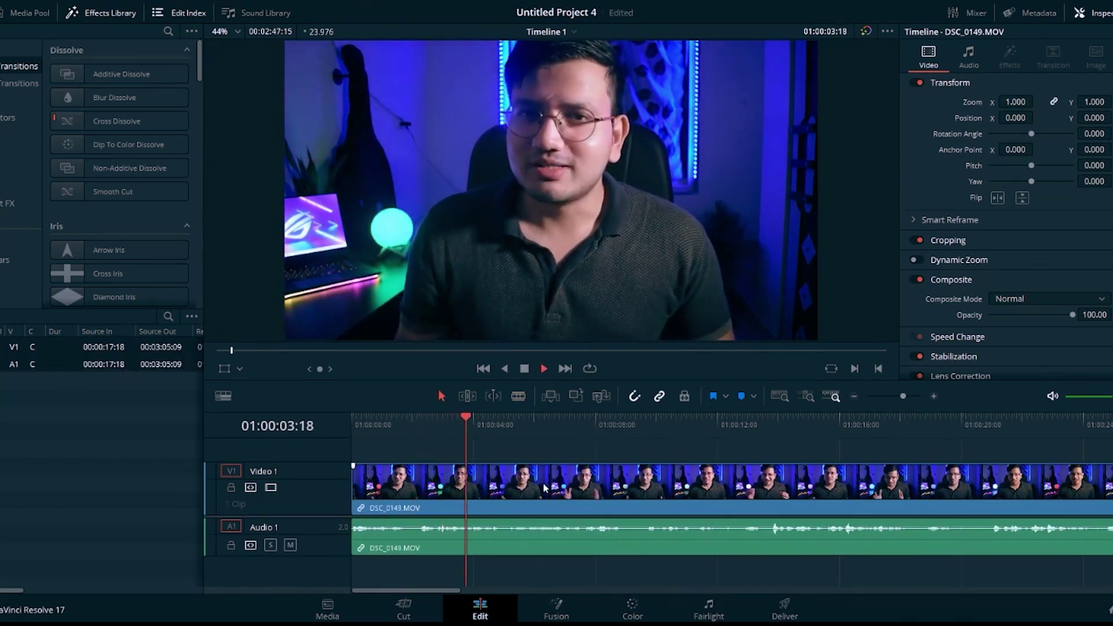
left_click(854, 396)
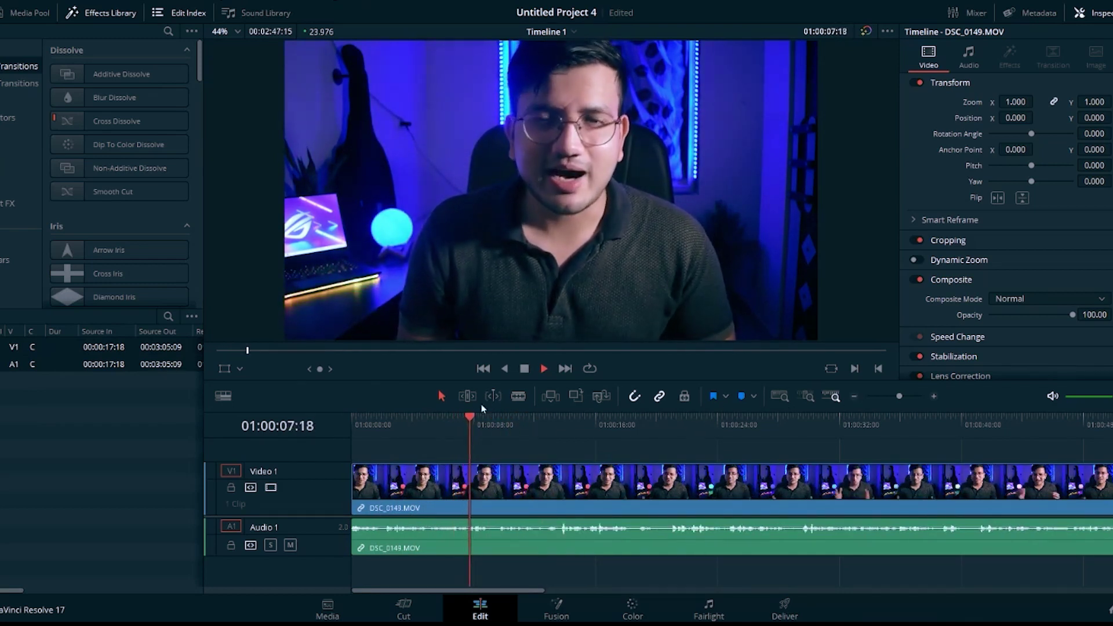
left_click(518, 396)
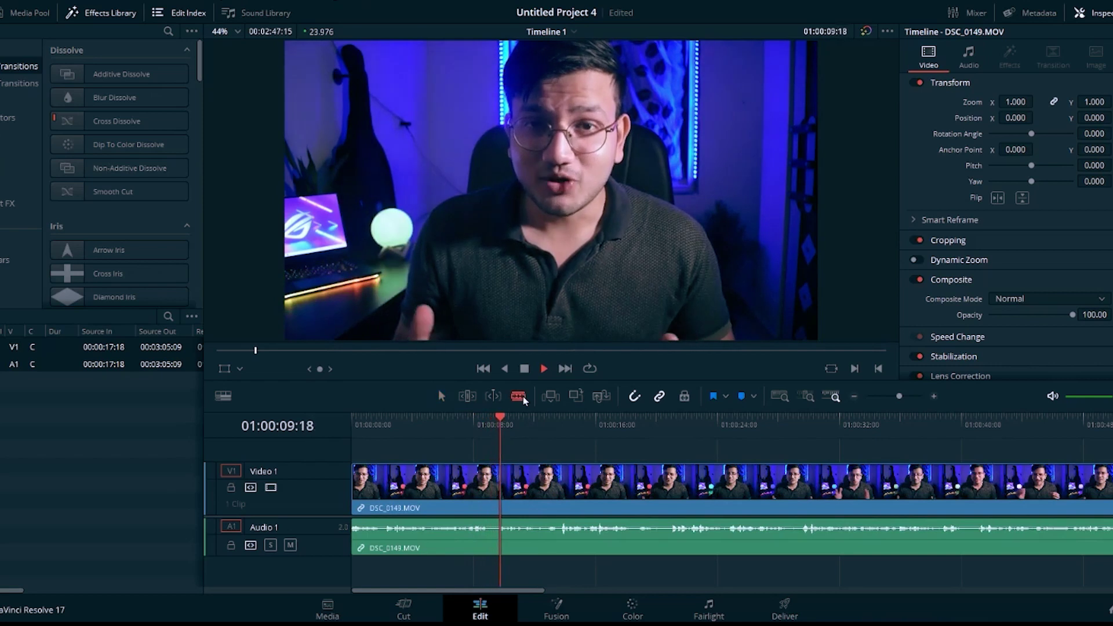
key("space")
left_click_drag(509, 428, 493, 423)
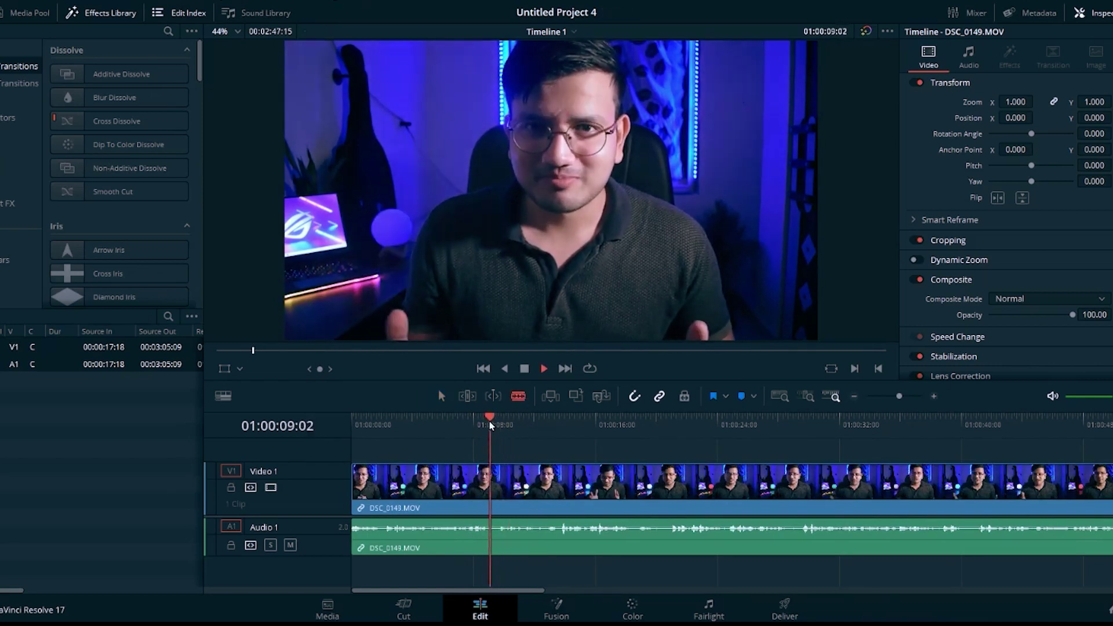
key("space")
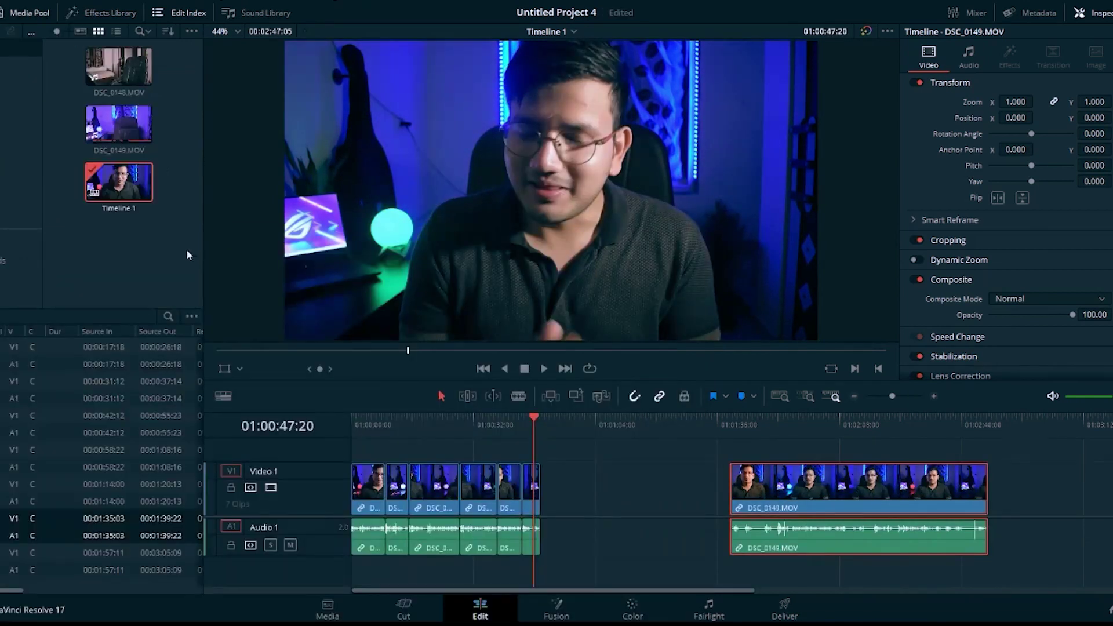
- Import the Cyberpunk 2077 video into the Media Pool and place it above Video 1
key("alt+Tab")
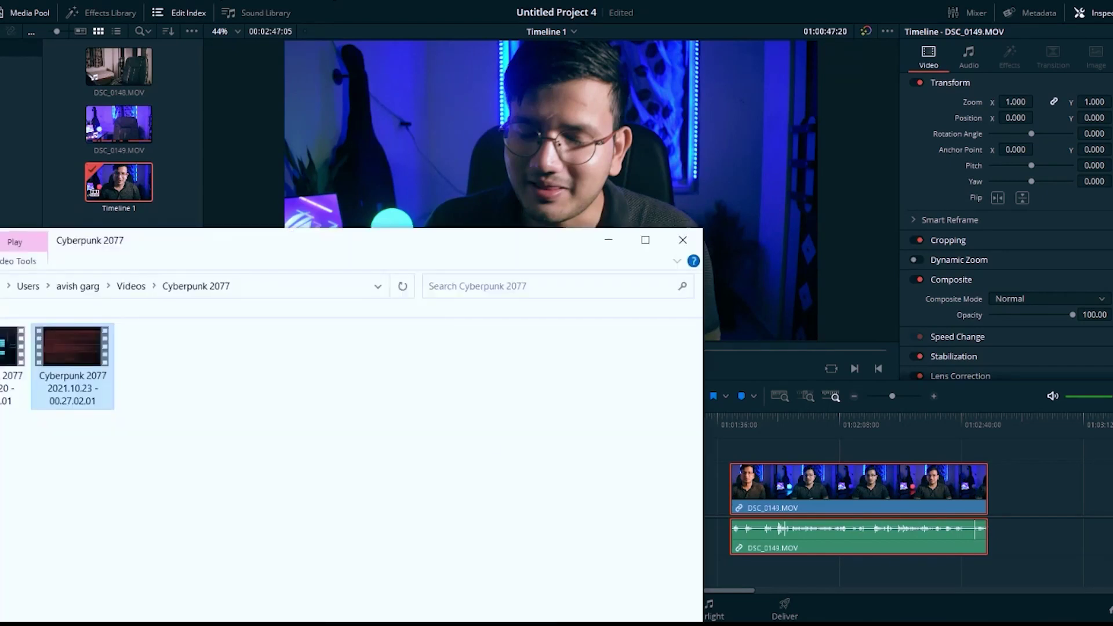
left_click_drag(84, 356, 91, 206)
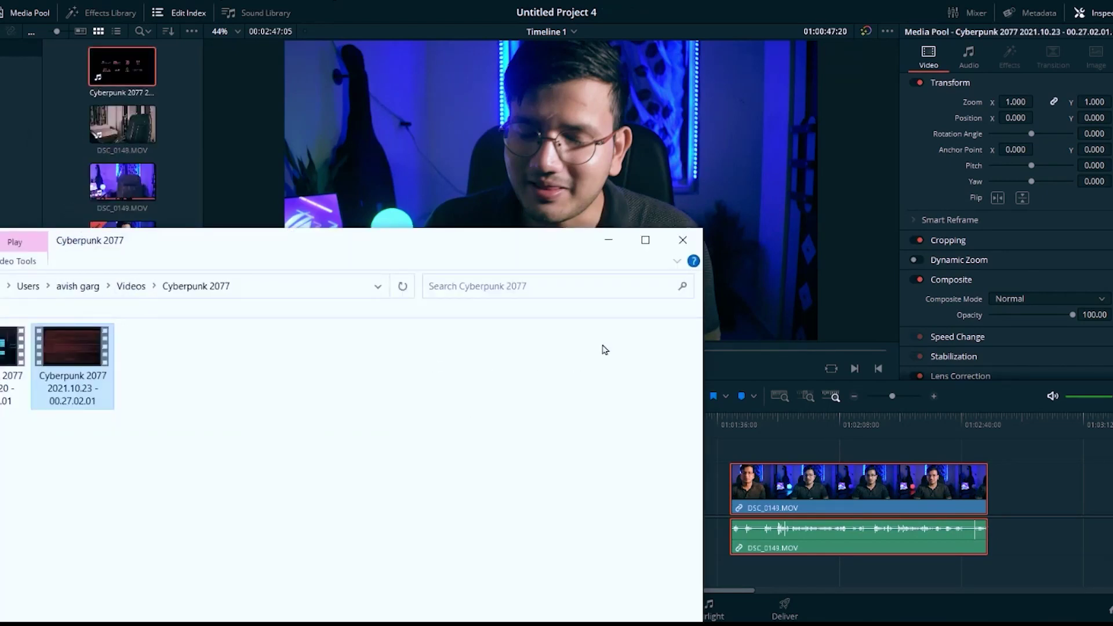
left_click(608, 239)
left_click_drag(122, 67, 568, 460)
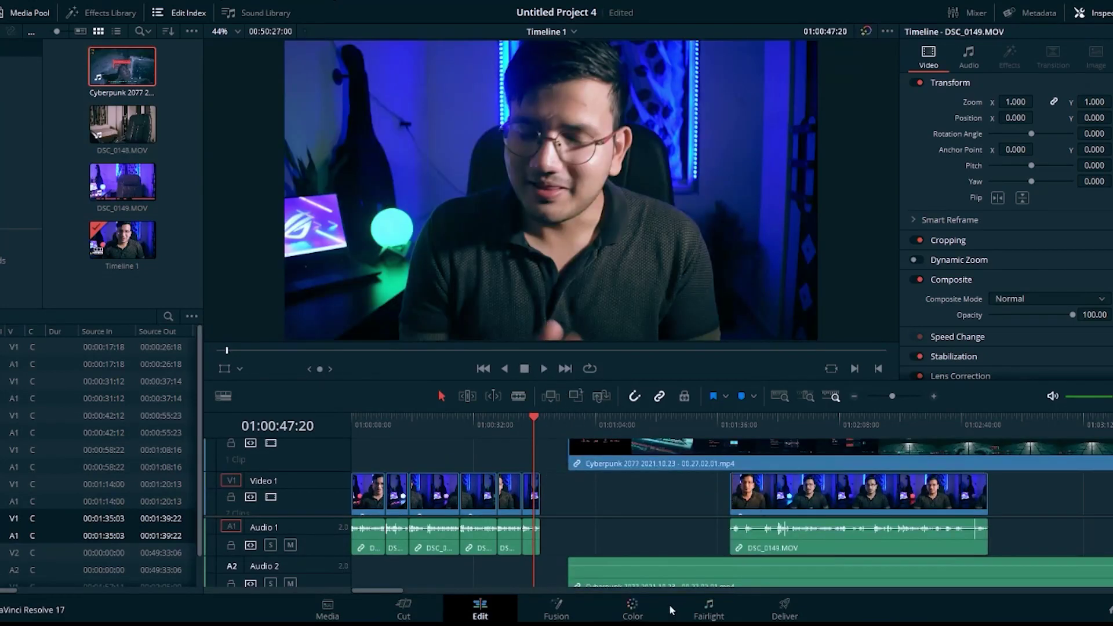
- Rearrange the clips, moving DSC_0149 and dropping the Cyberpunk clip down onto Video 1
left_click(855, 396)
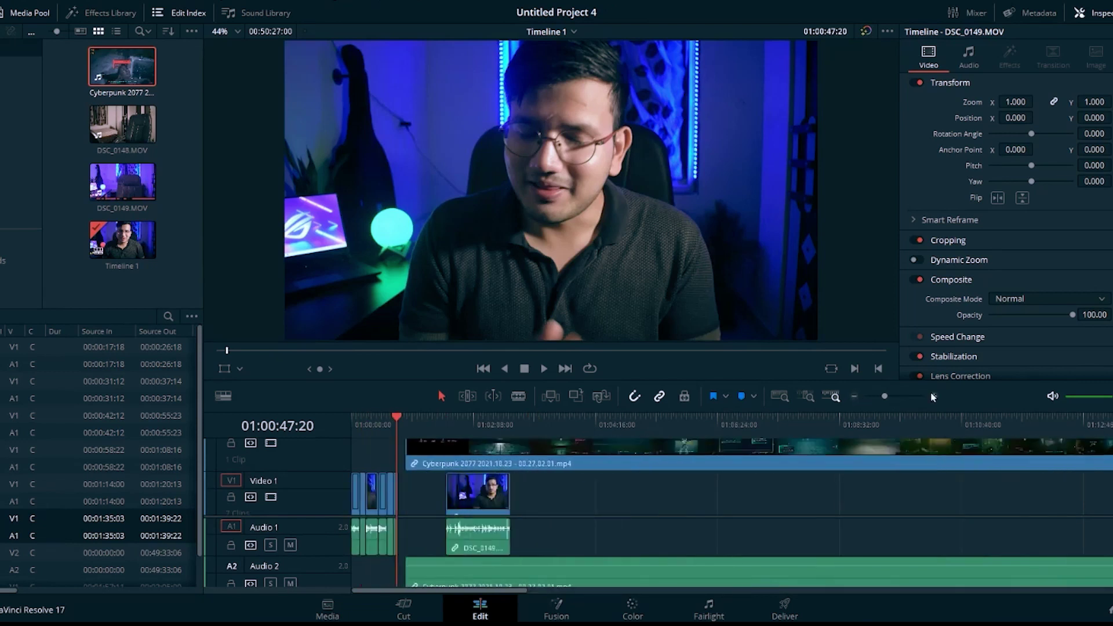
left_click(933, 397)
left_click(933, 397)
left_click(856, 396)
left_click(855, 396)
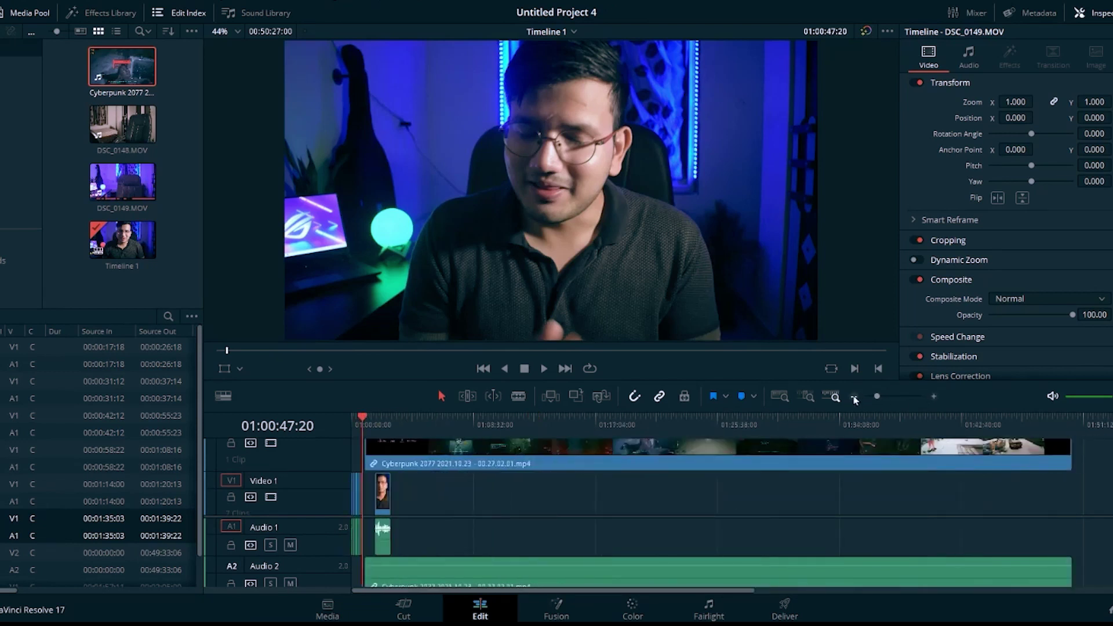
left_click(855, 398)
left_click(854, 398)
left_click(854, 397)
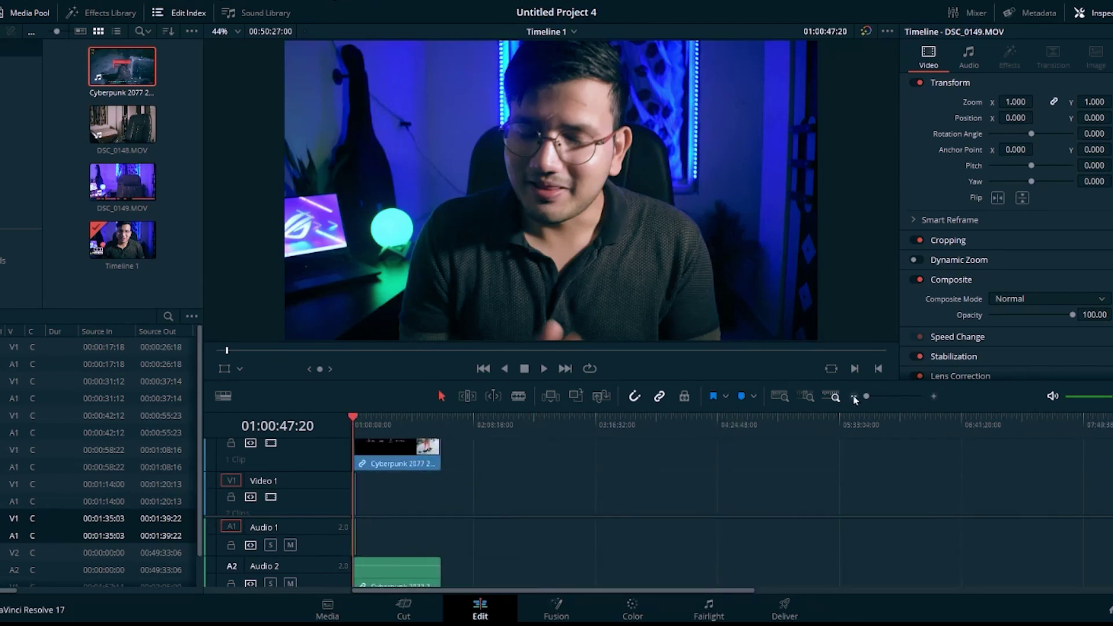
left_click(934, 397)
left_click(934, 397)
left_click(934, 397)
left_click(934, 397)
left_click(934, 397)
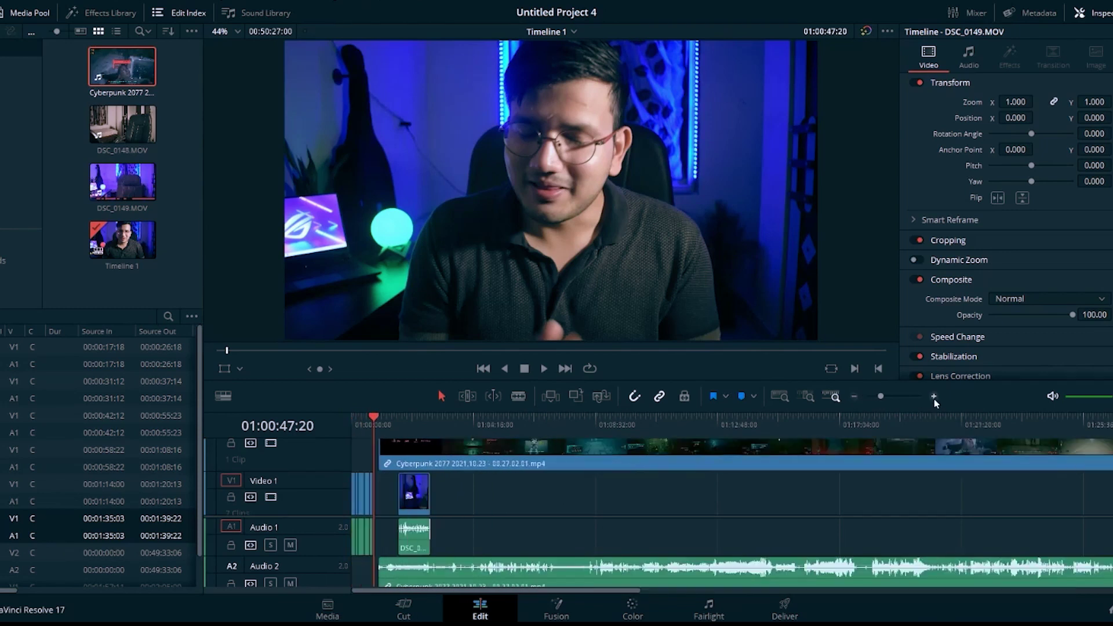
left_click(854, 398)
left_click(577, 463)
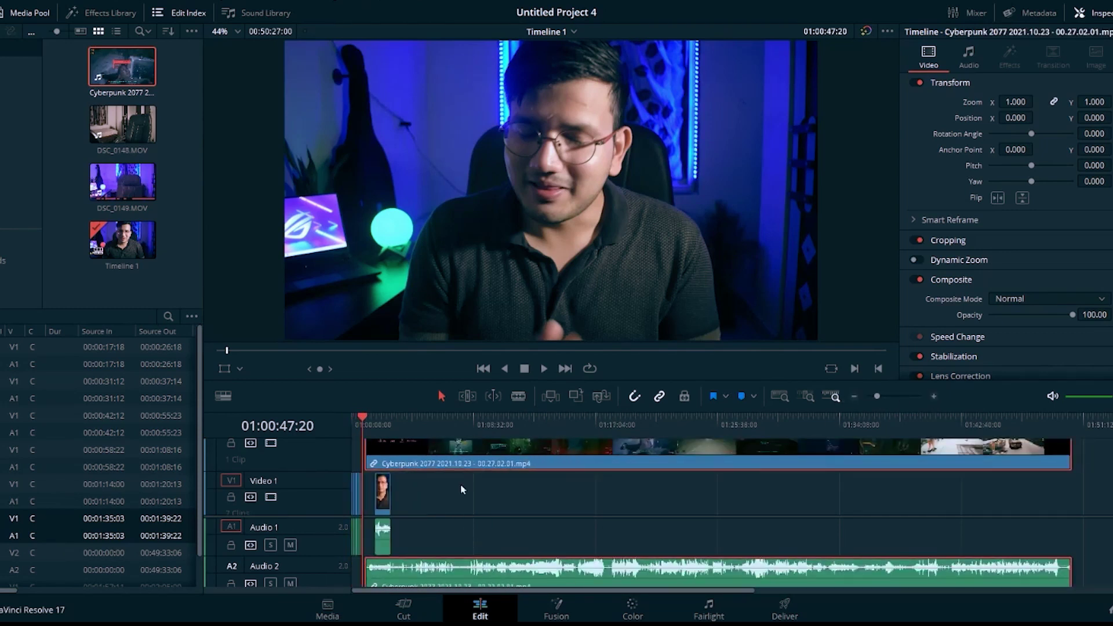
left_click_drag(386, 499, 1109, 476)
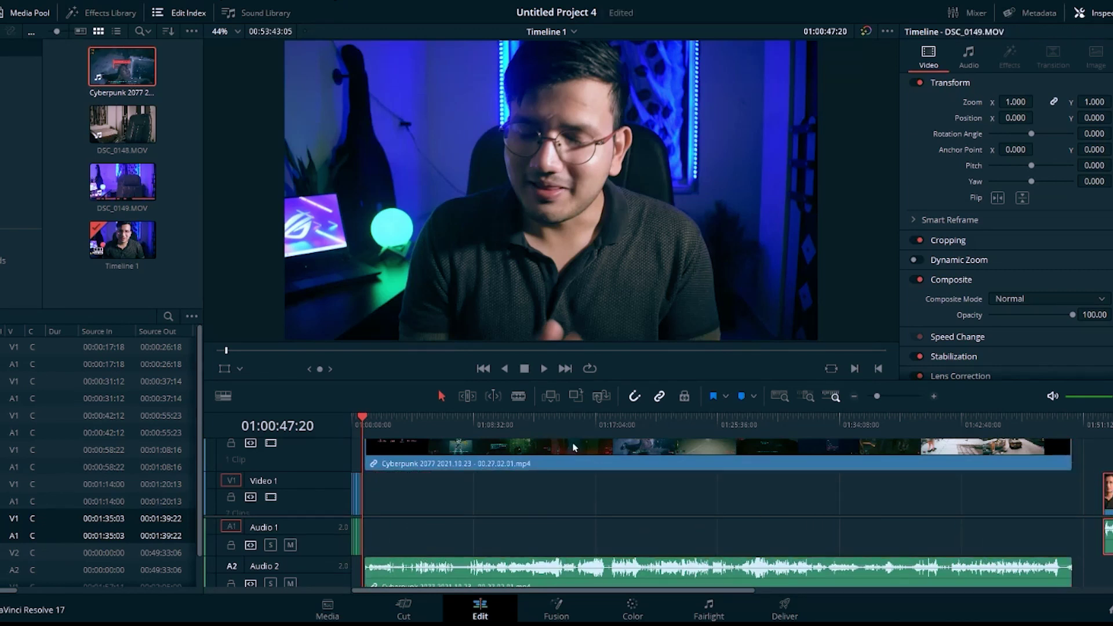
left_click_drag(574, 447, 583, 470)
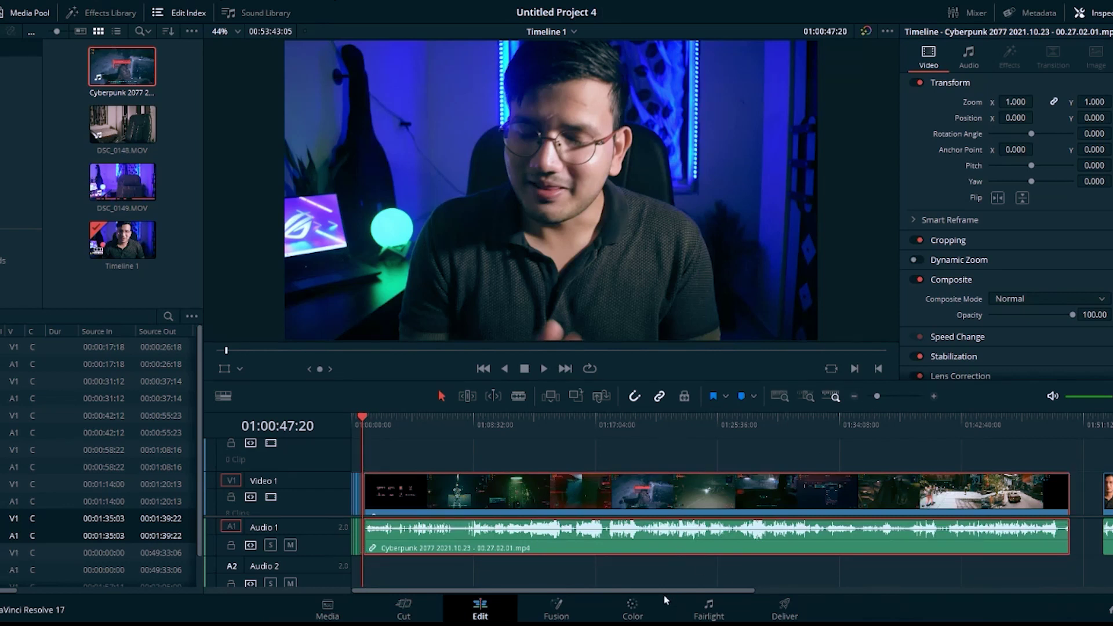
- Scrub through the Cyberpunk clip's intro and back to the talking-head footage
left_click(934, 397)
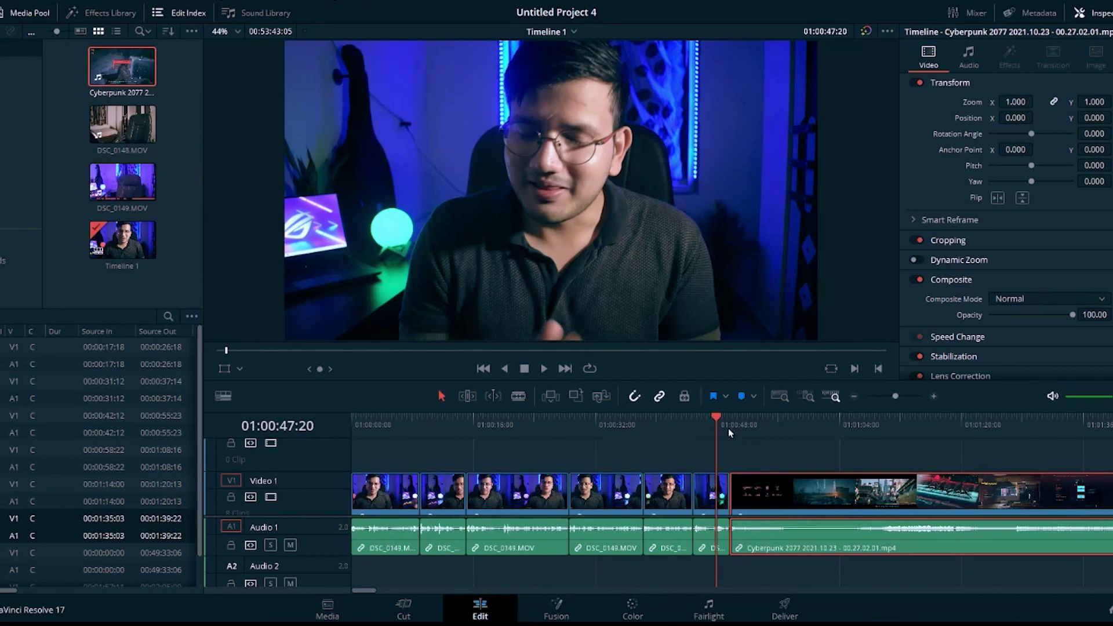
left_click_drag(728, 428, 778, 419)
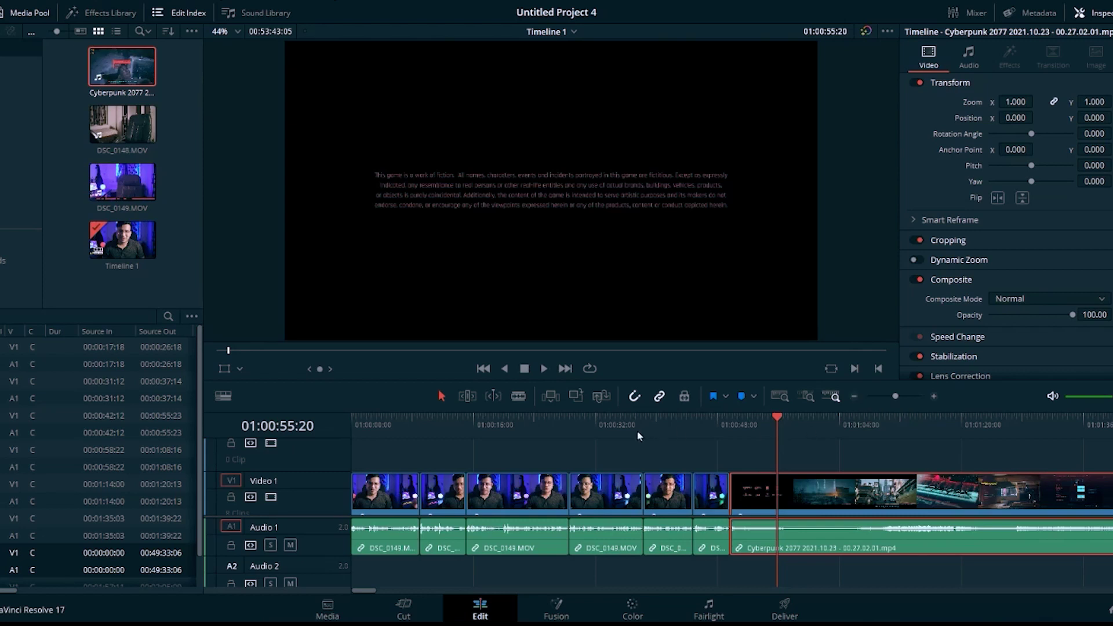
left_click_drag(629, 424, 665, 450)
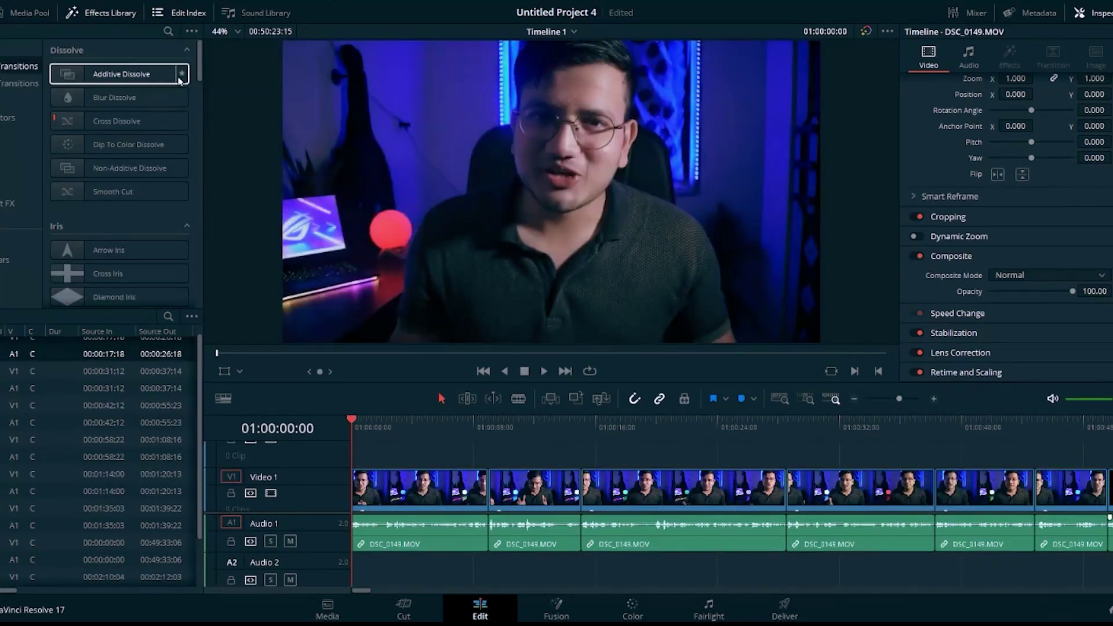
- Add a Blur Dissolve at the start of Video 1 and play it back
left_click_drag(158, 98, 364, 484)
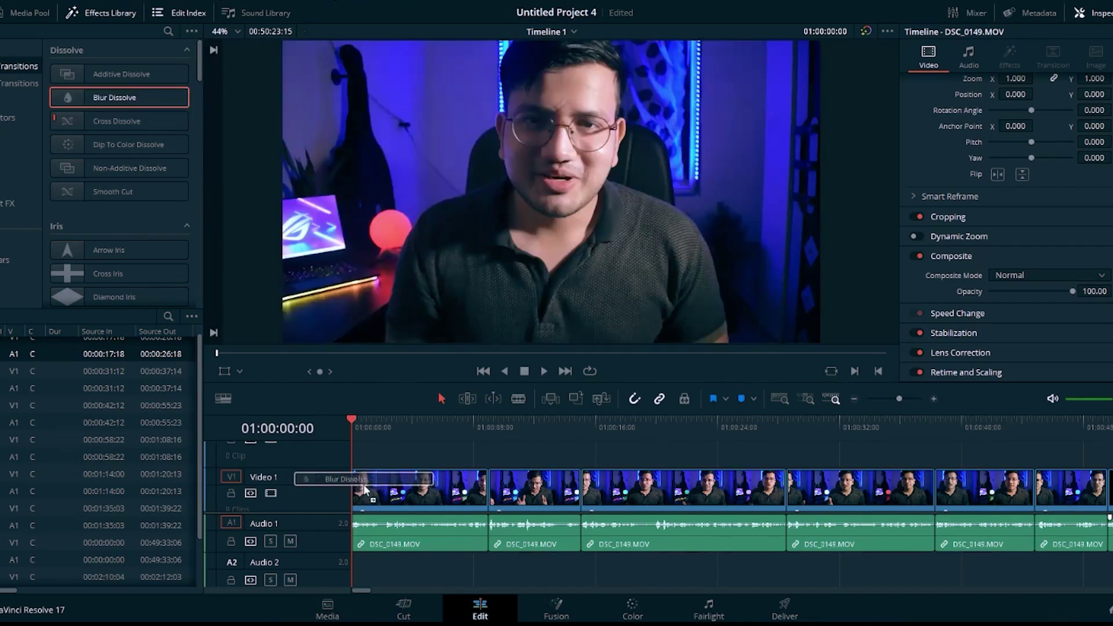
key("space")
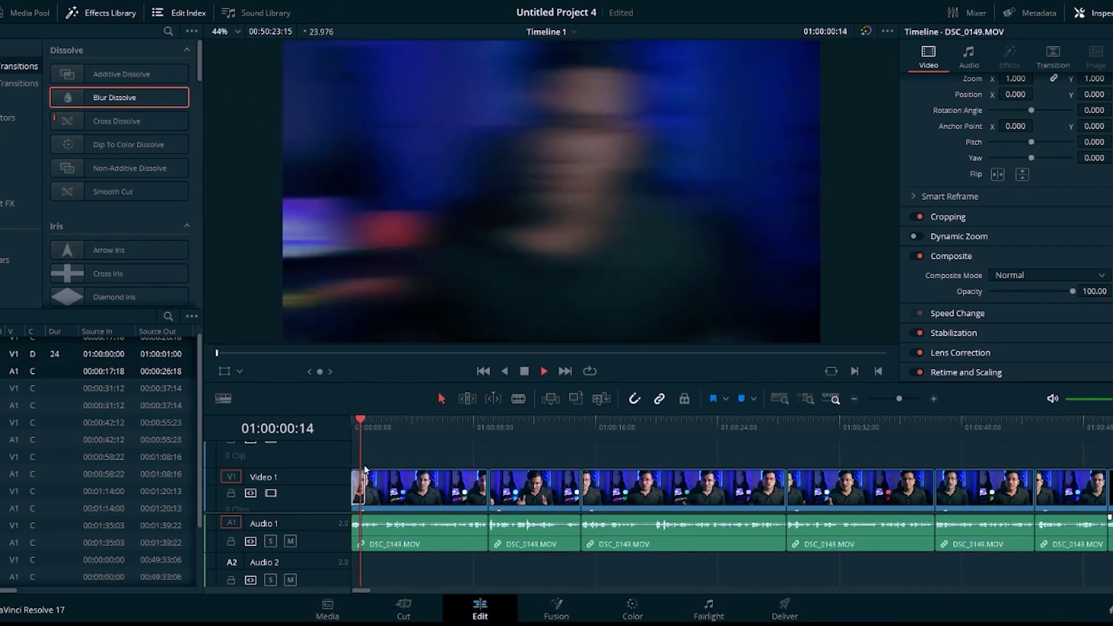
key("space")
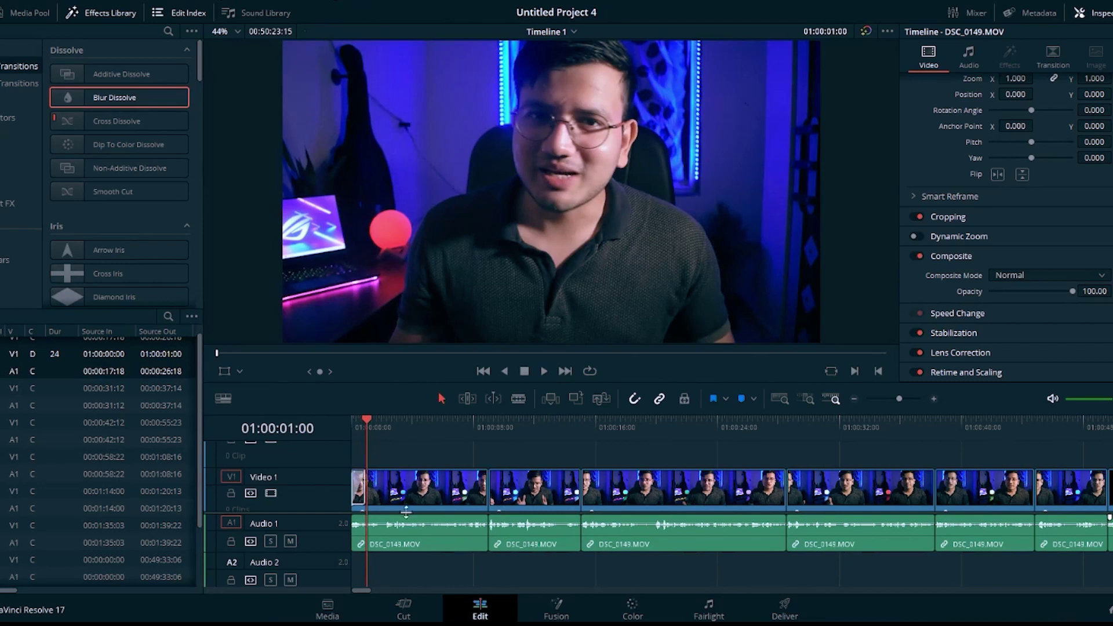
left_click(933, 398)
left_click(933, 399)
left_click(933, 398)
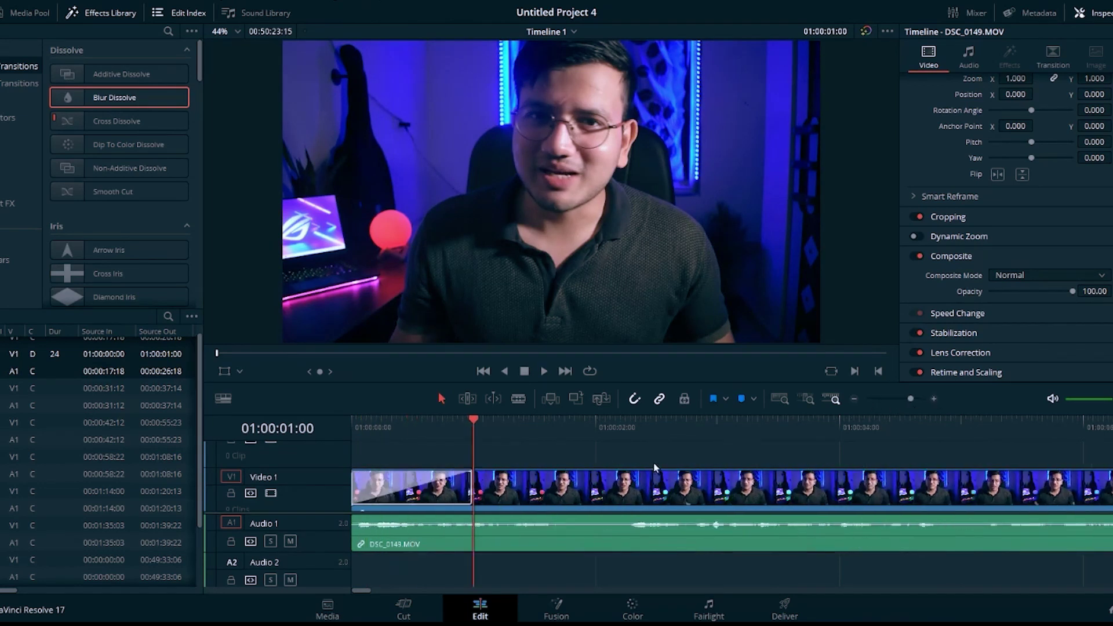
- Shorten the Blur Dissolve to about 0.5 seconds, replay it, and park on the next edit point
left_click(469, 475)
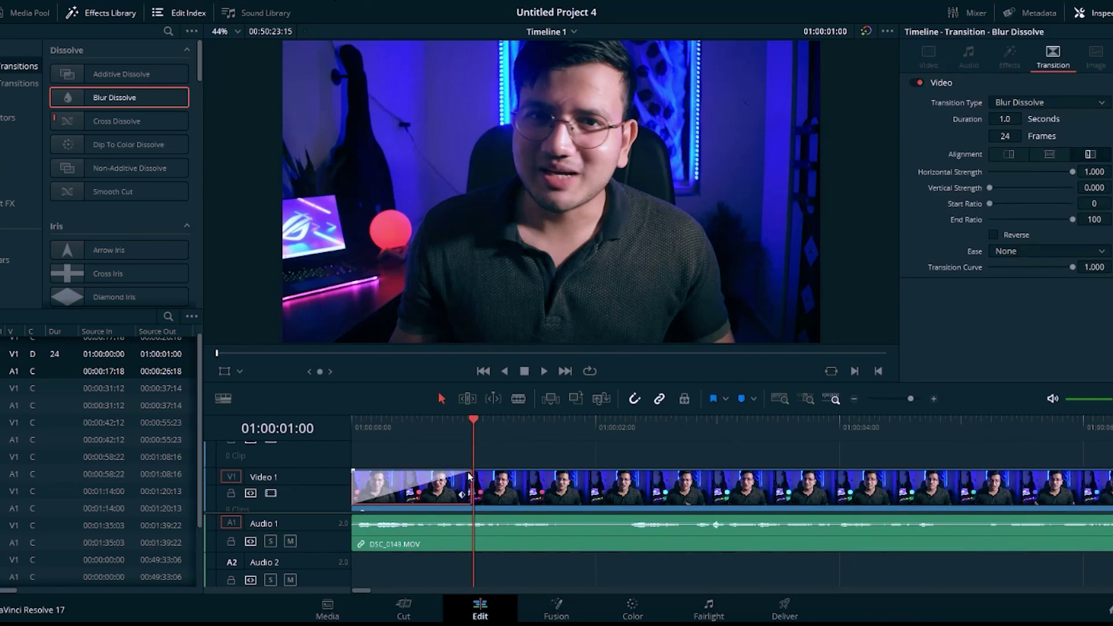
left_click_drag(468, 475, 404, 472)
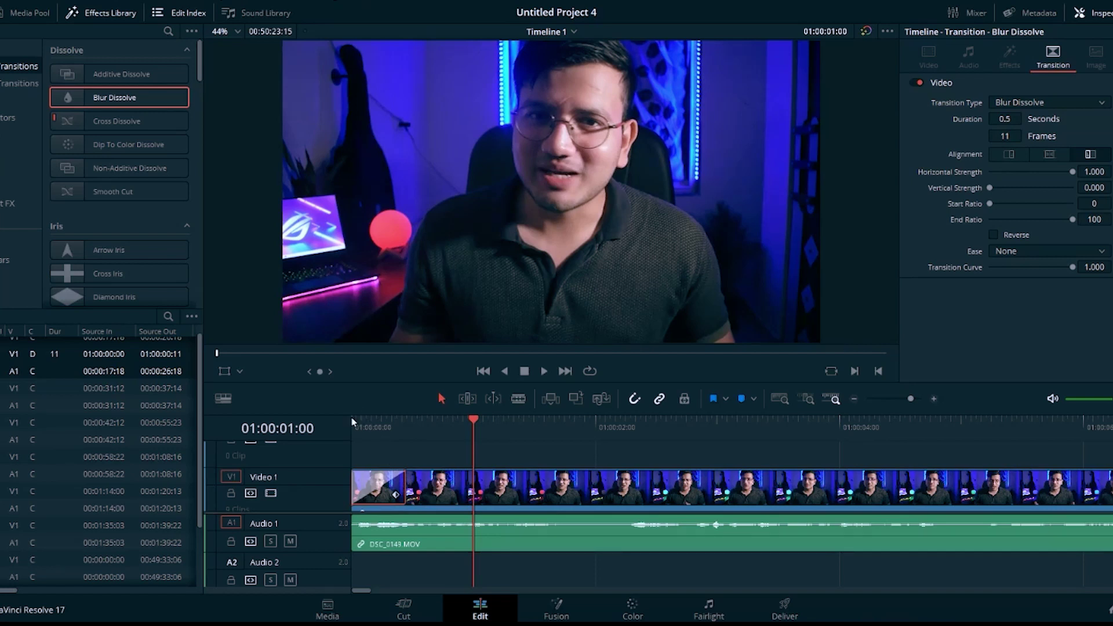
left_click(352, 421)
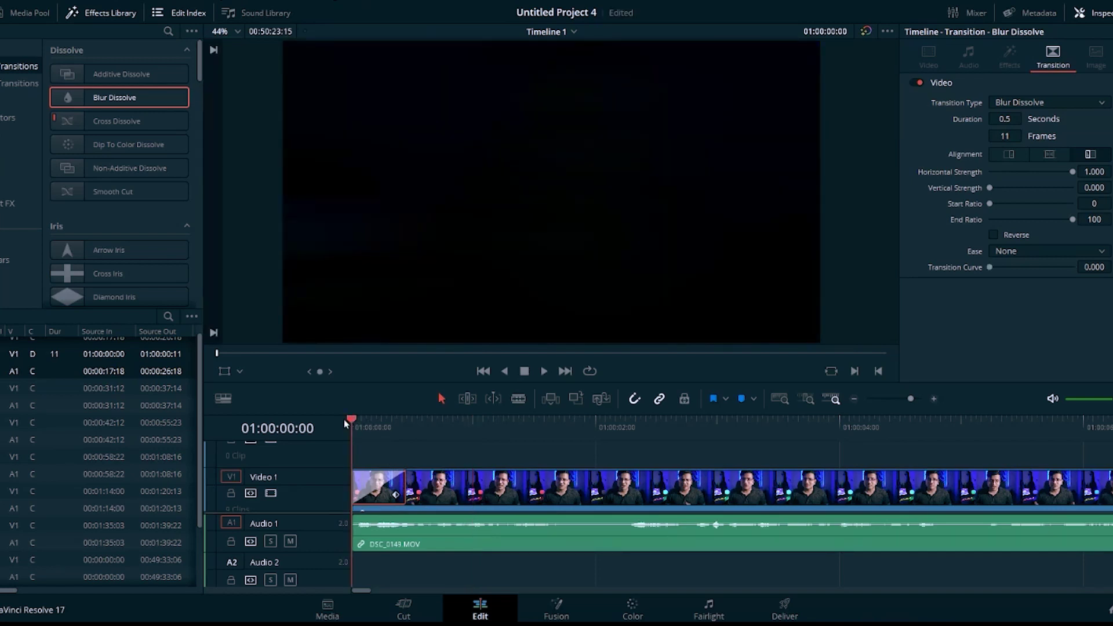
key("space")
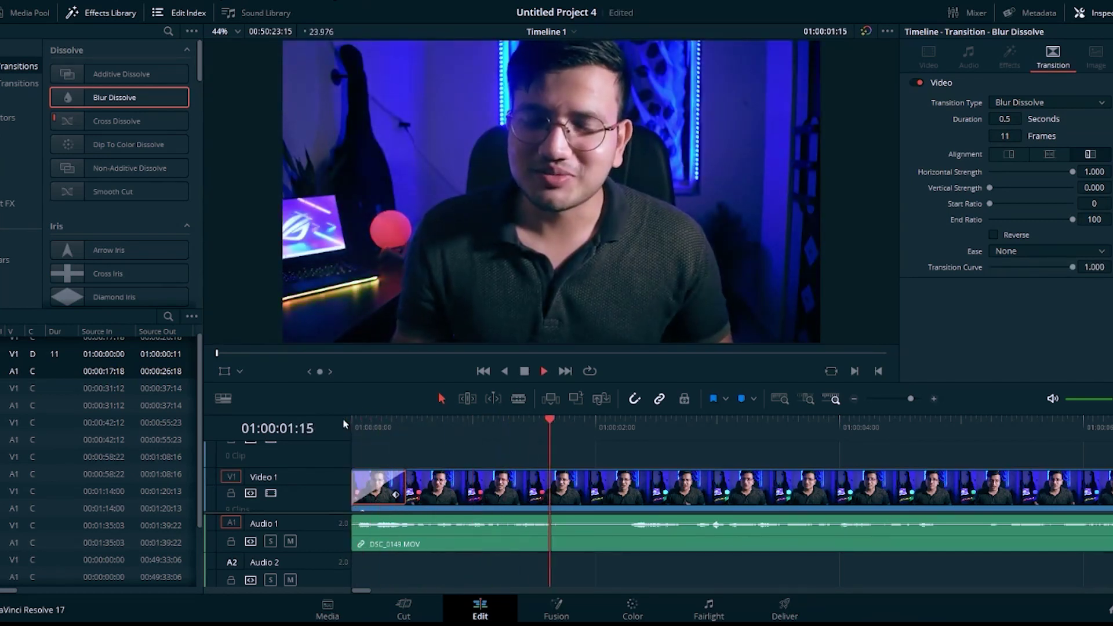
left_click(854, 399)
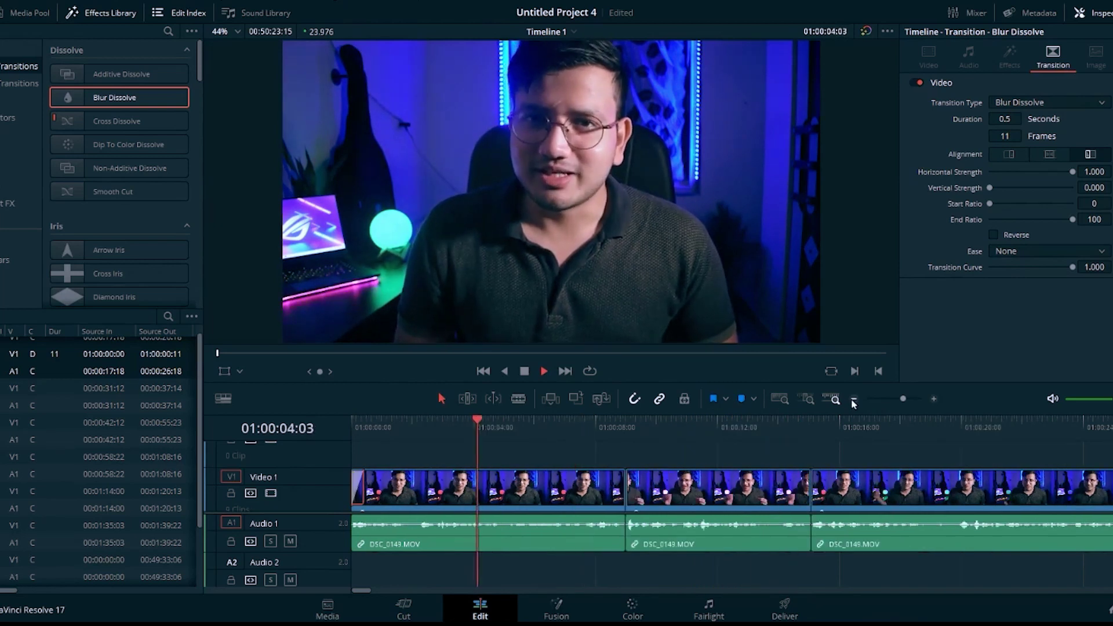
left_click(613, 418)
key("space")
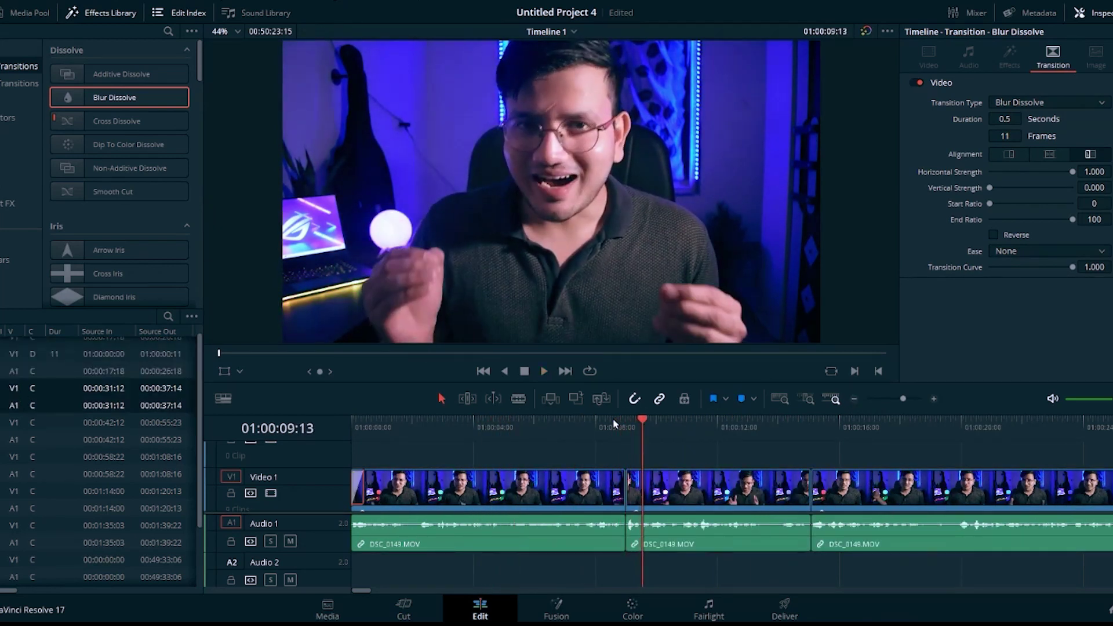
left_click(625, 418)
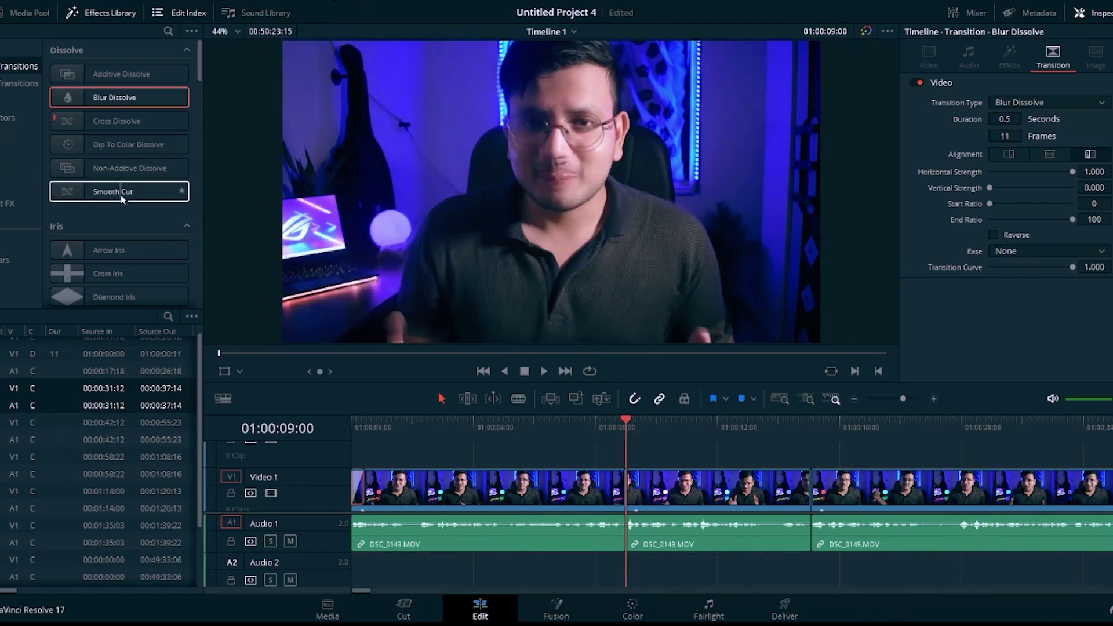
- Drop a Smooth Cut on the V1 edit point near 01:00:09:00 and preview it twice
left_click_drag(98, 197, 625, 487)
left_click(611, 421)
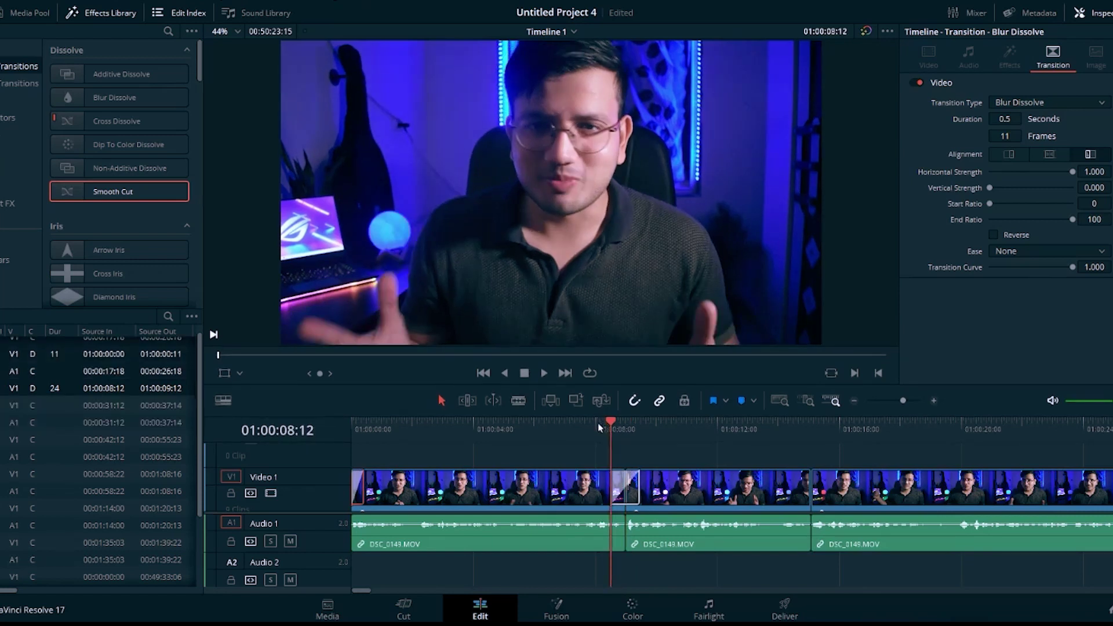
key("space")
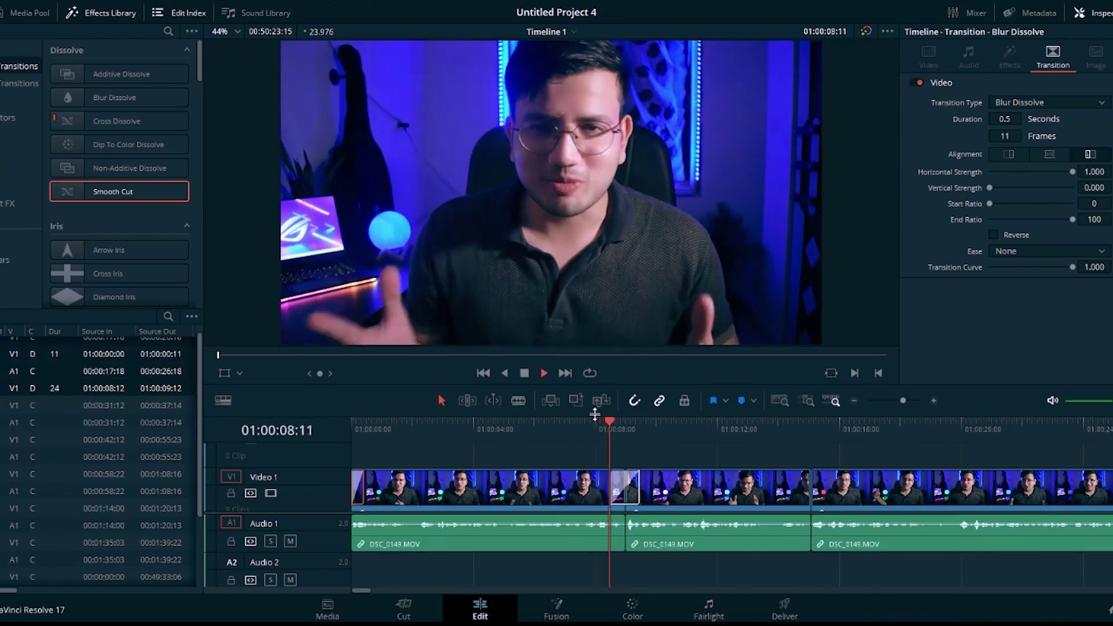
key("space")
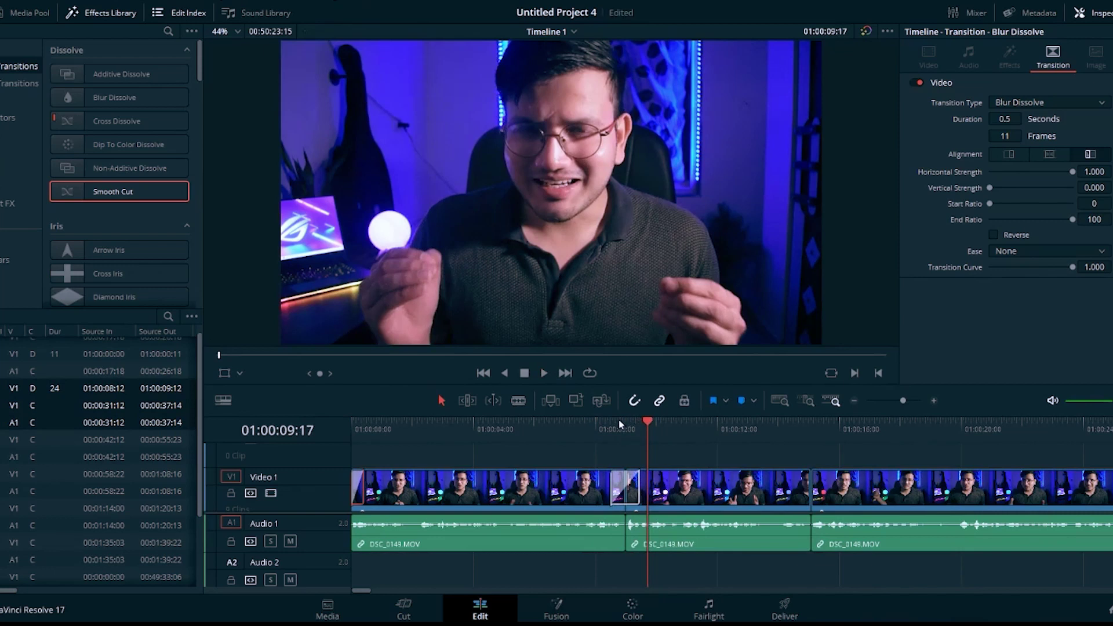
left_click(611, 422)
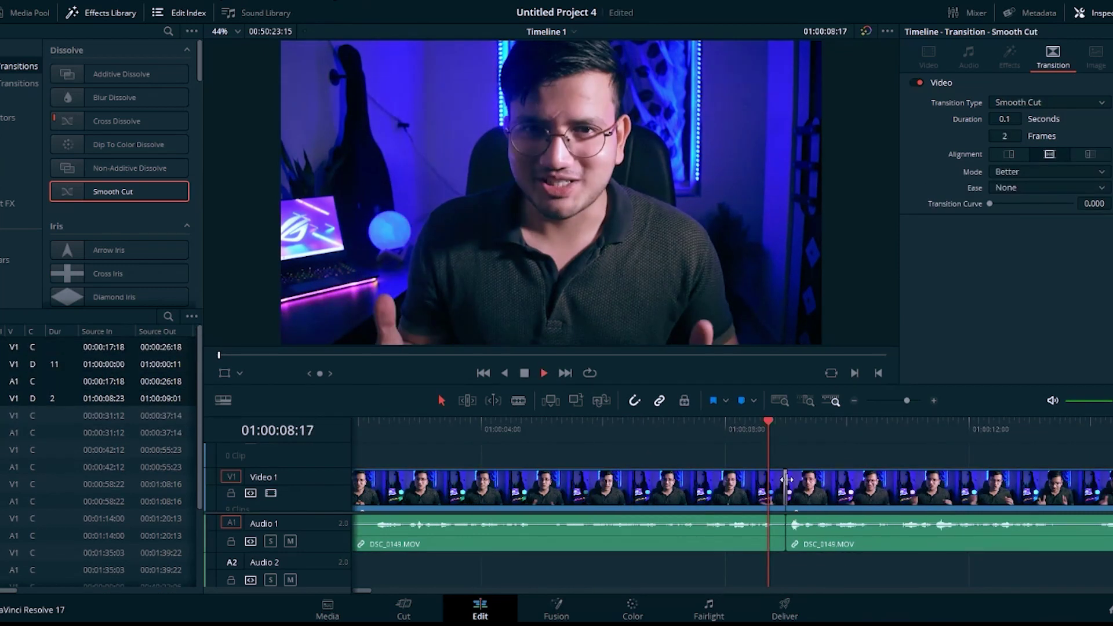
key("space")
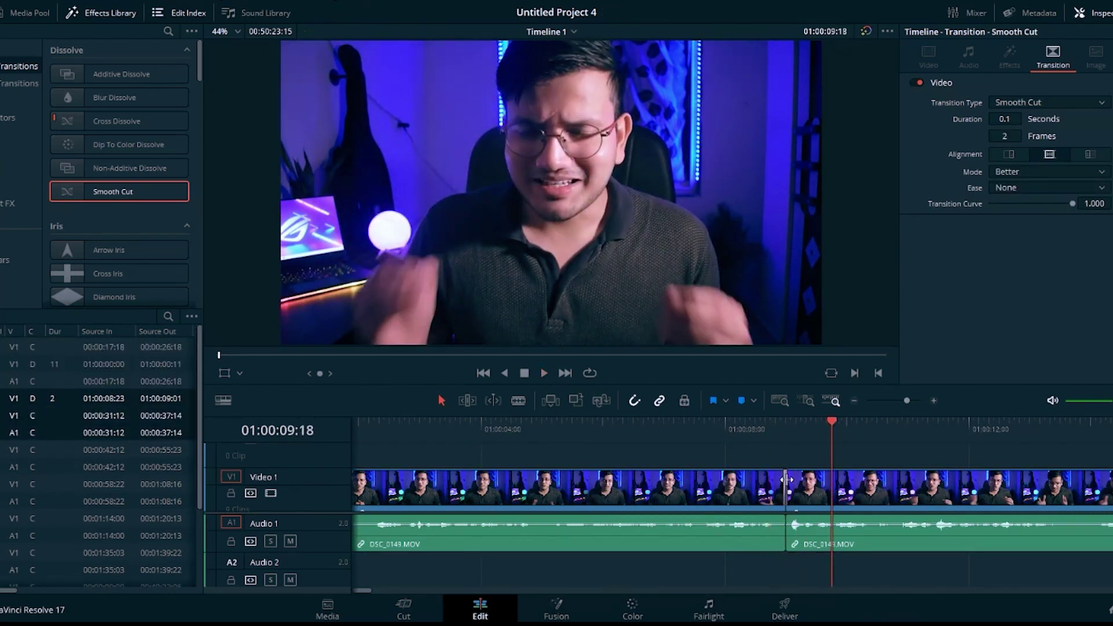
left_click(854, 401)
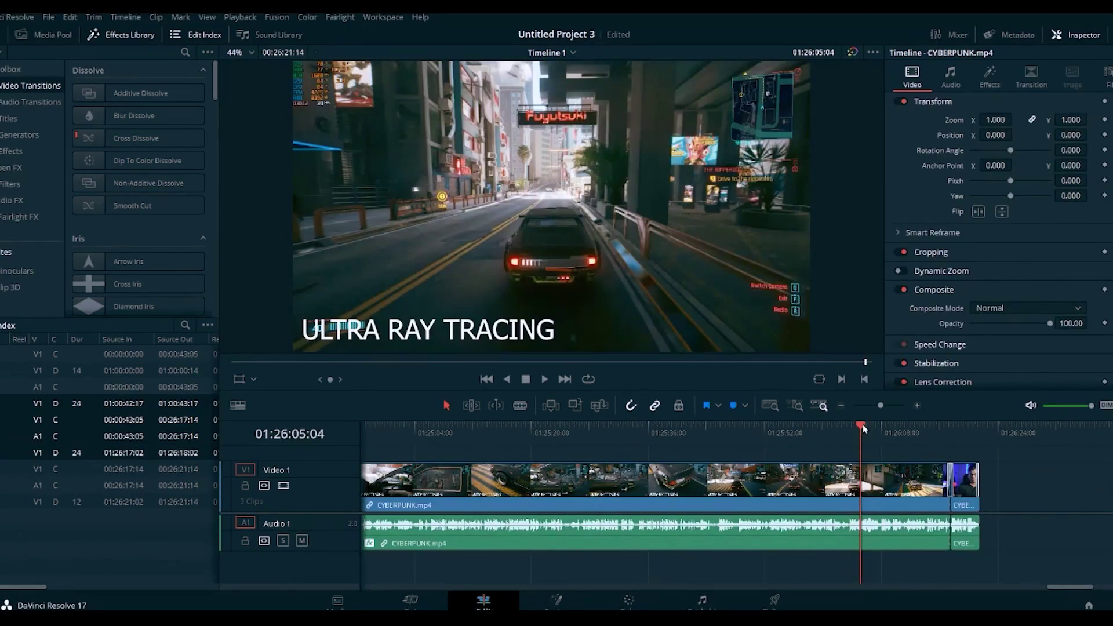
- On the Deliver page, choose the YouTube 1080p preset and name the file 'test video unplugged'
left_click_drag(949, 429, 979, 423)
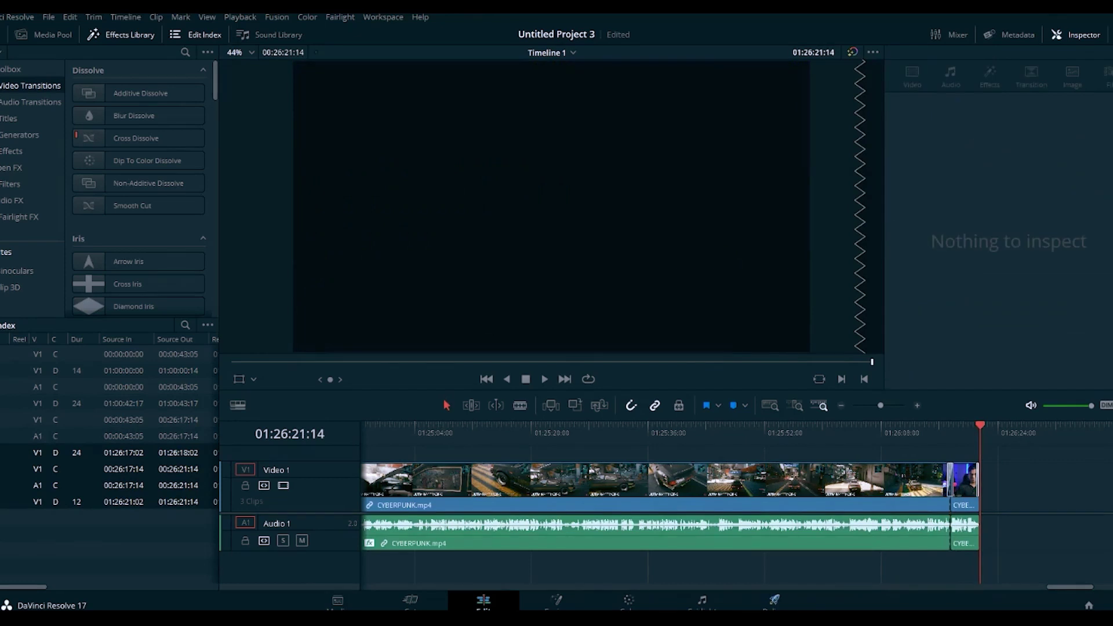
left_click(775, 603)
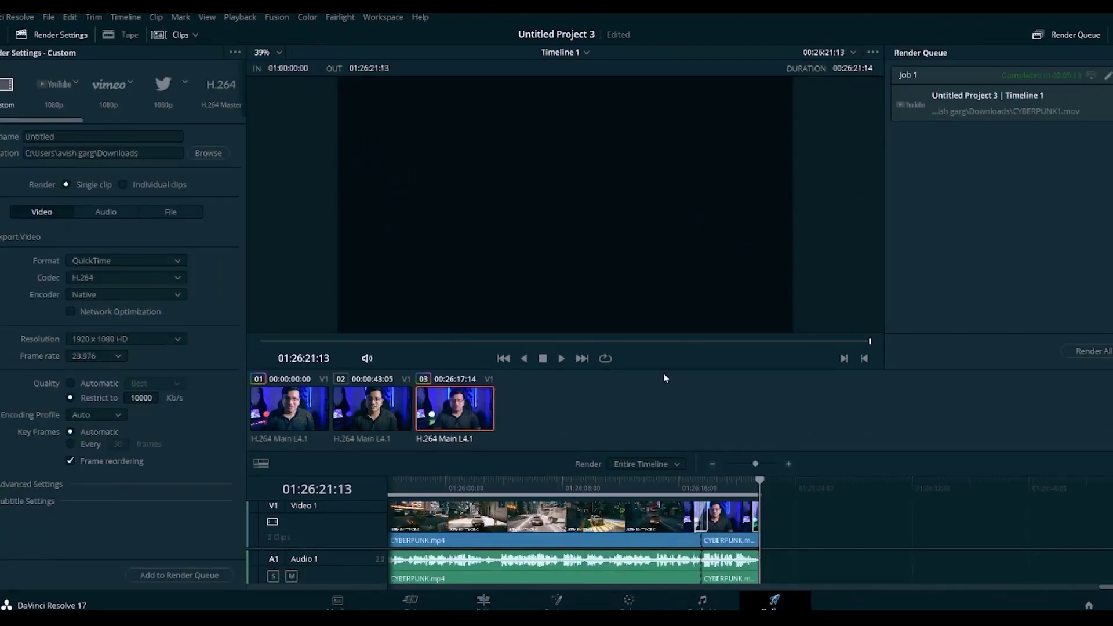
left_click(51, 88)
left_click(106, 136)
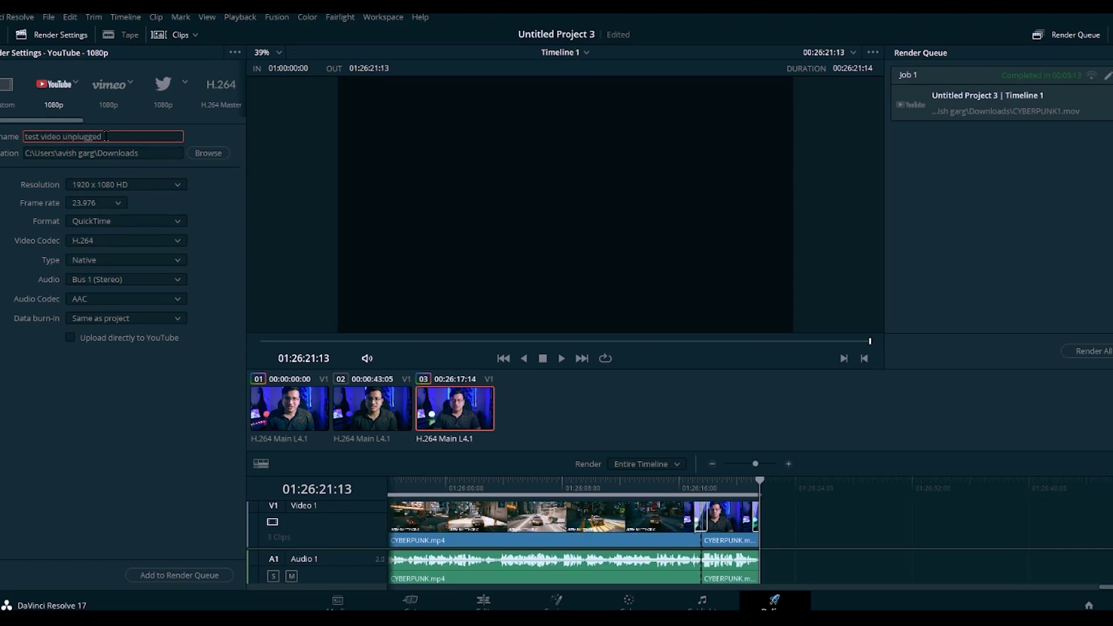
left_click(137, 457)
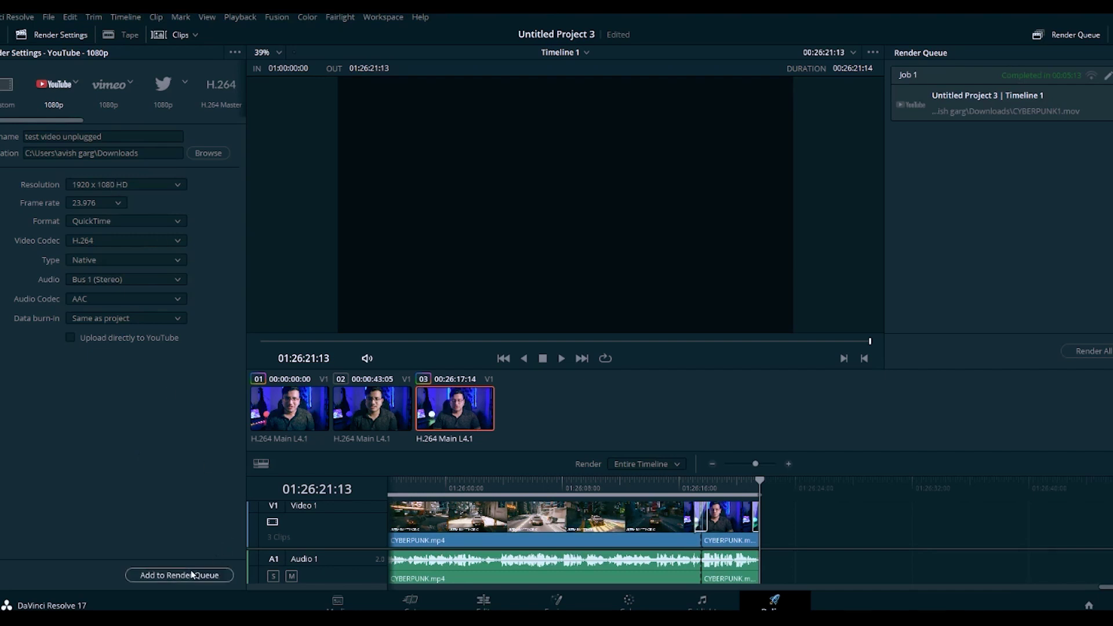
- Add the job to the render queue, delete the old completed job, and start rendering
left_click(210, 574)
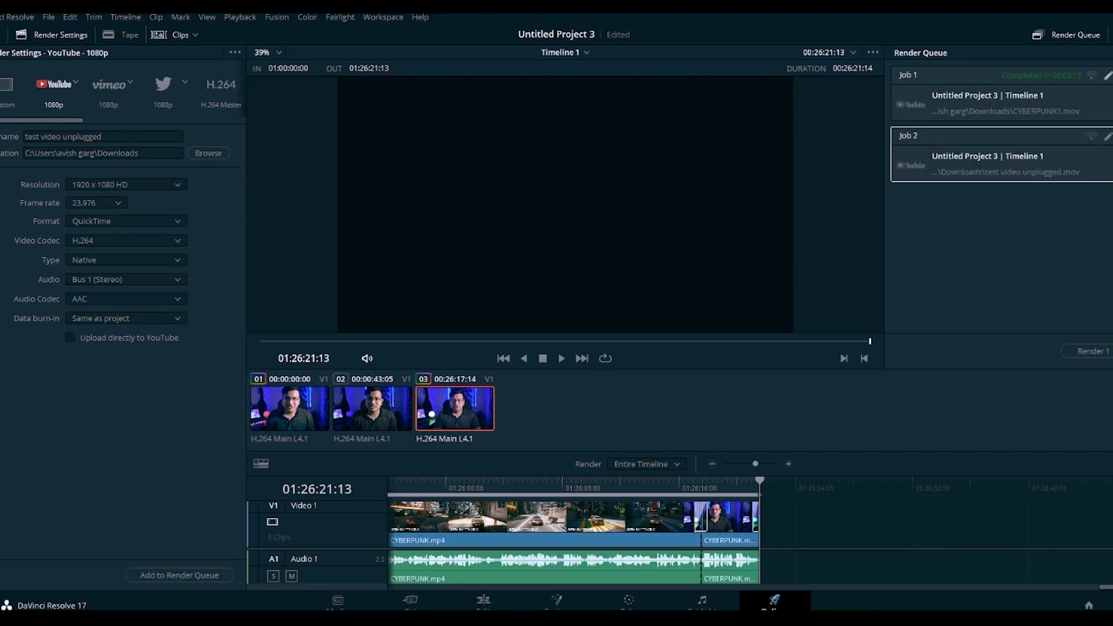
left_click(1109, 76)
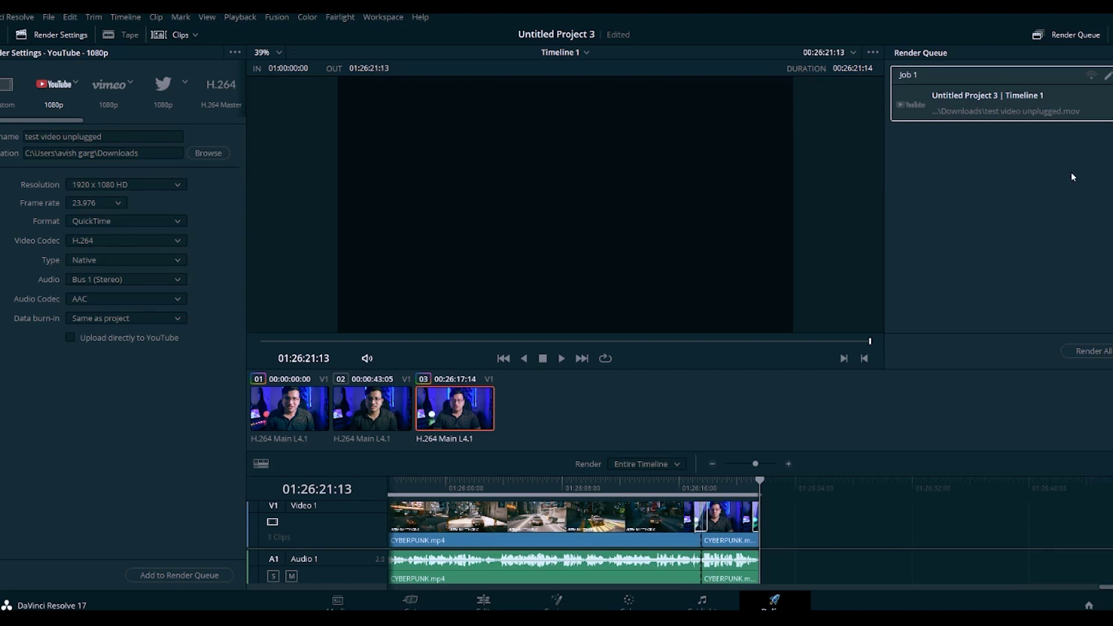
left_click(1100, 355)
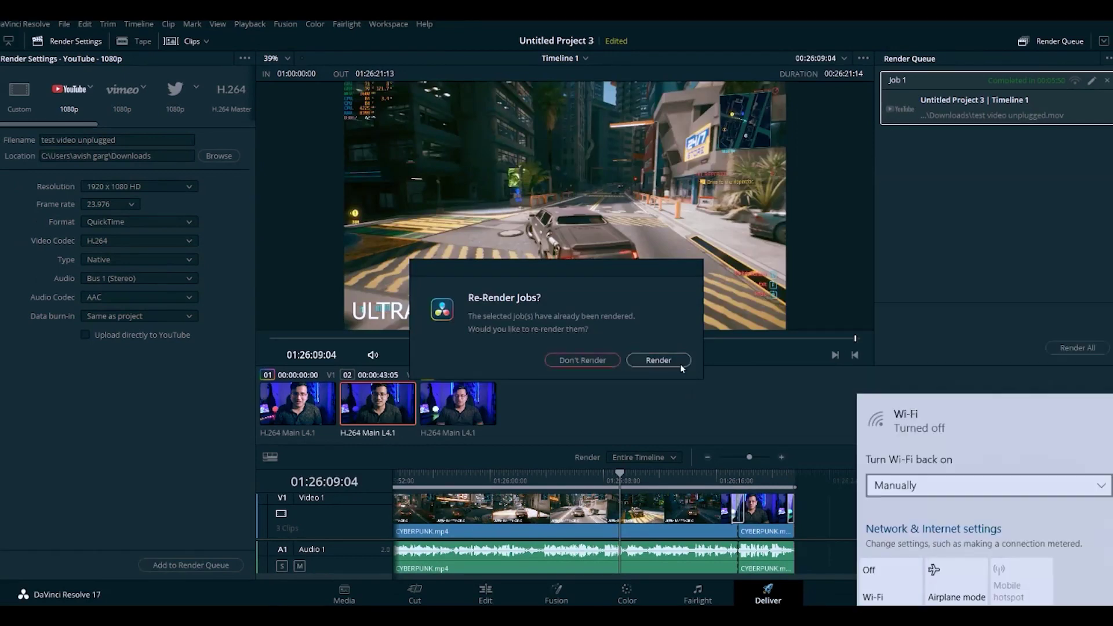
- Confirm re-rendering Job 1 in the Re-Render Jobs prompt
left_click(676, 364)
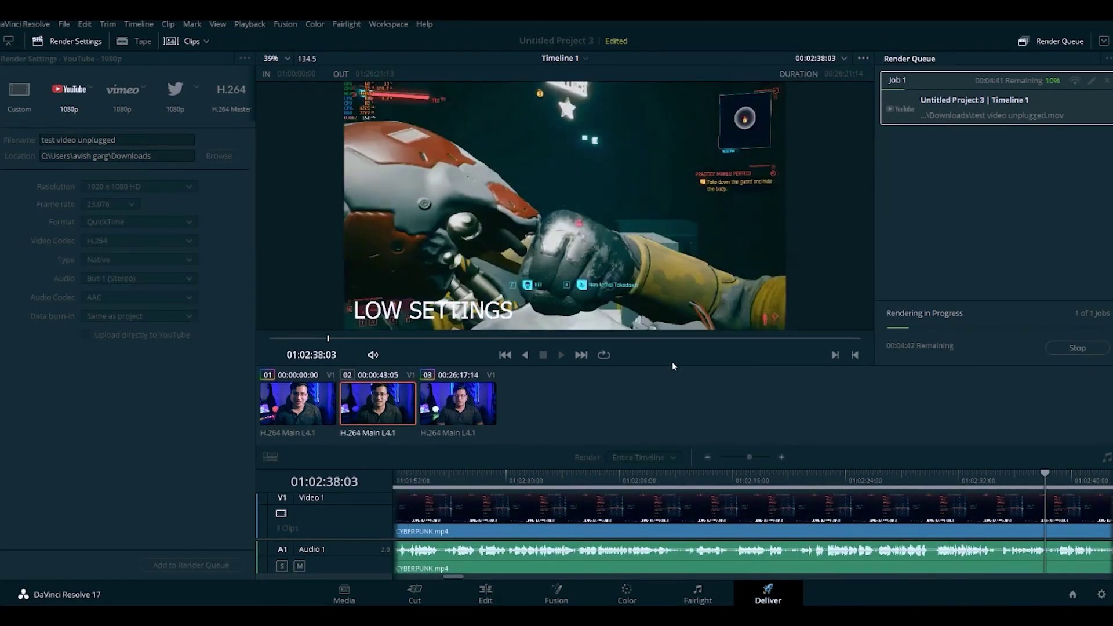